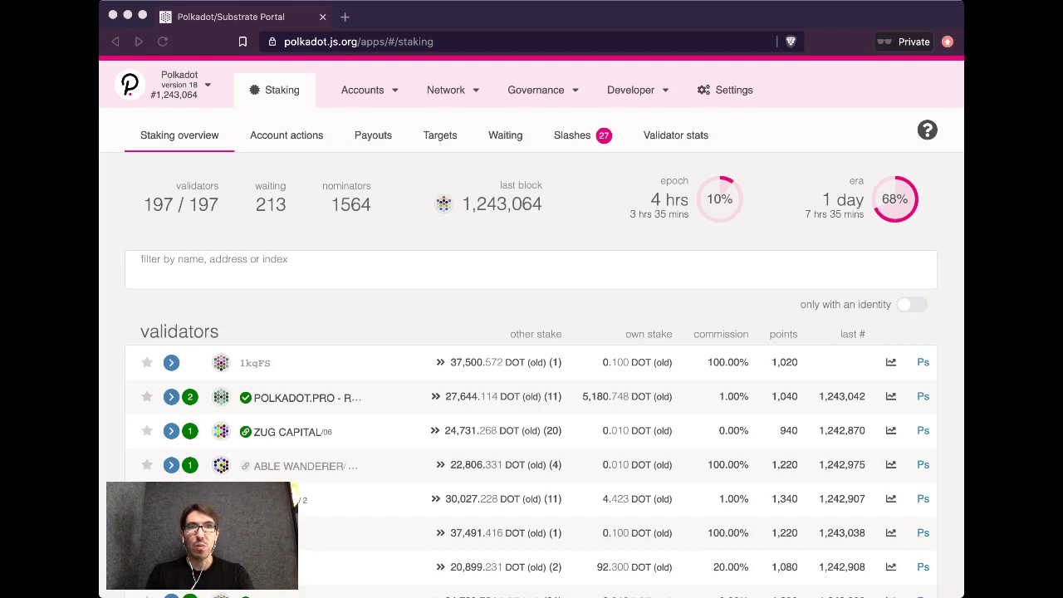
{"action": "key", "text": "super+Tab"}
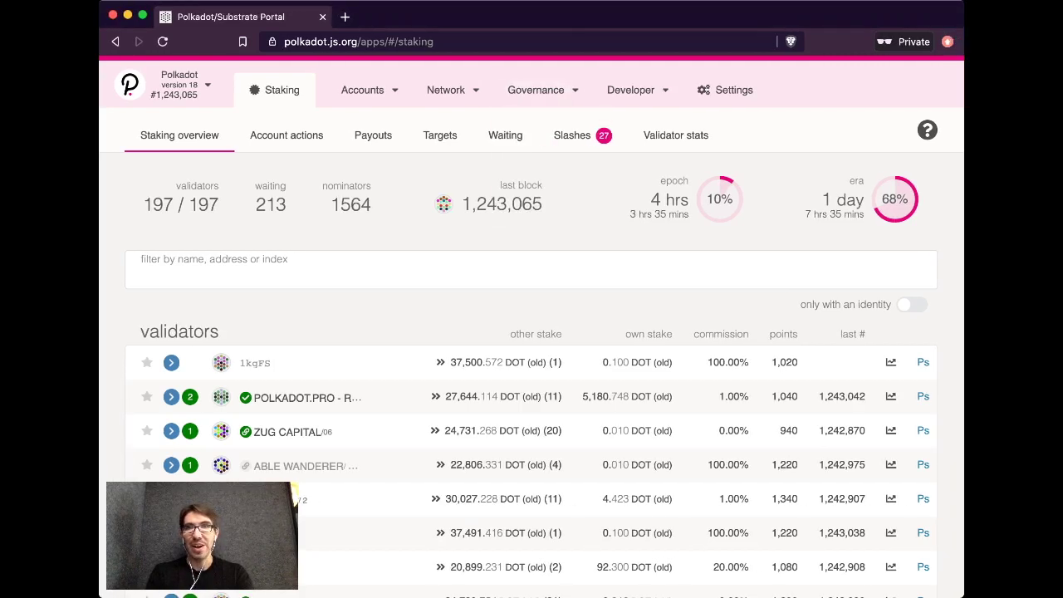
{"action": "key", "text": "super+Tab"}
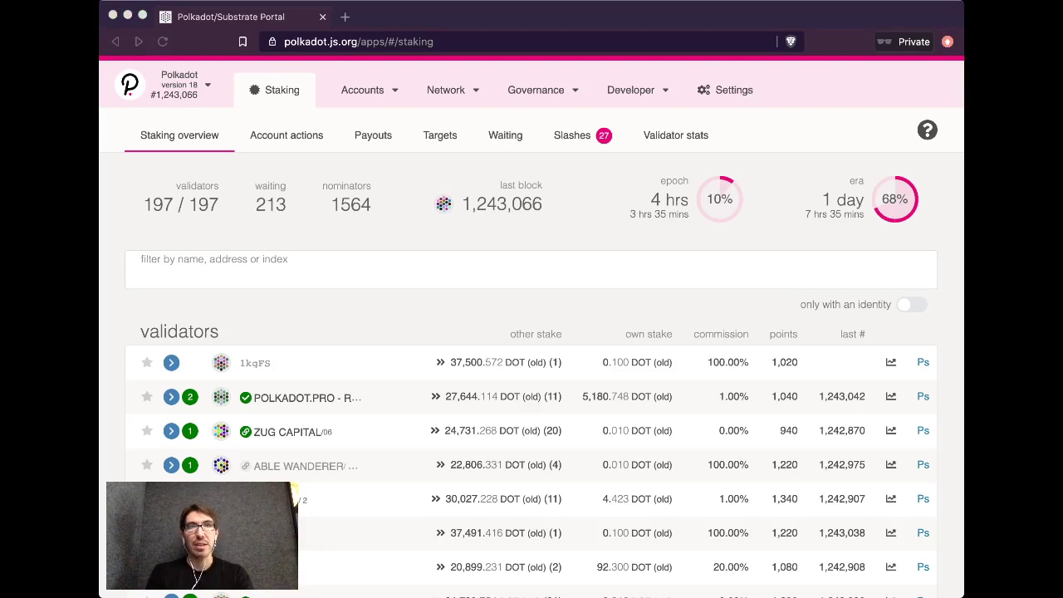
{"action": "key", "text": "super+Tab"}
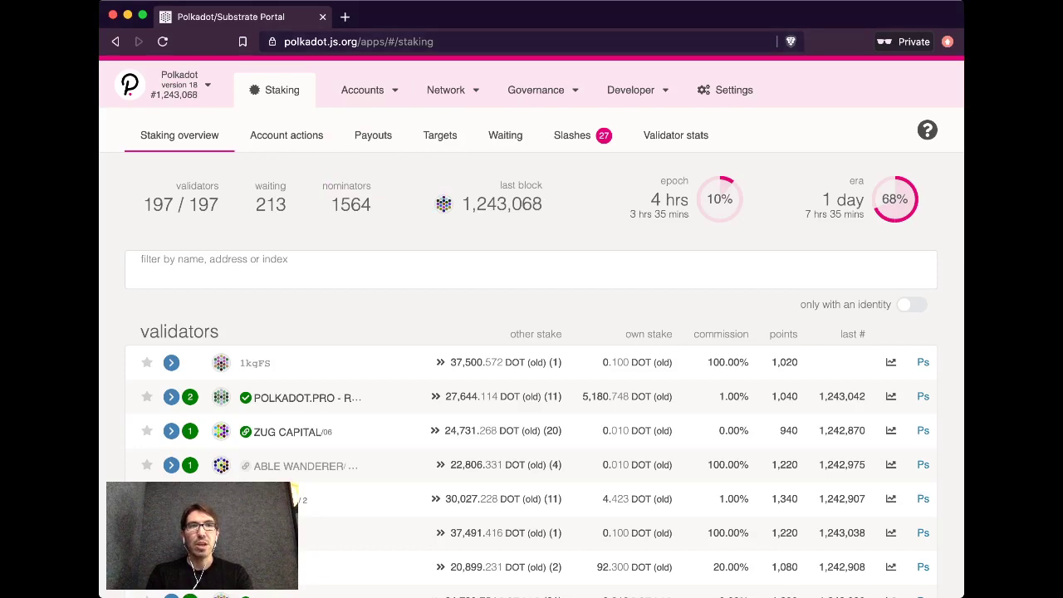
Step: Look through the whole list of current validators in the staking overview, including their stakes and commissions
{"action": "scroll", "coordinate": [531, 332], "scroll_direction": "down", "scroll_amount": 4}
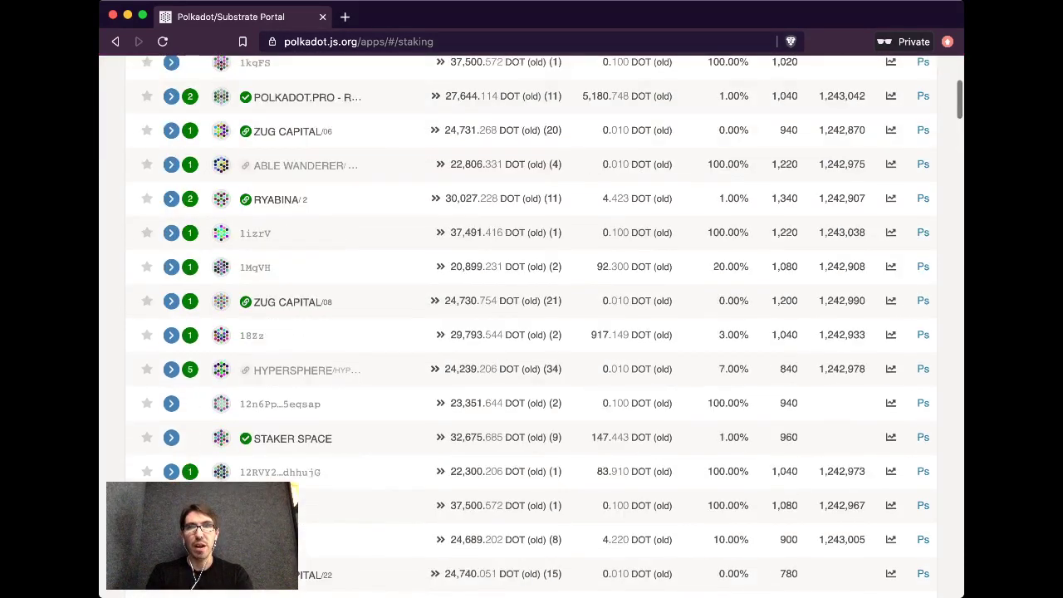
{"action": "scroll", "coordinate": [531, 332], "scroll_direction": "up", "scroll_amount": 4}
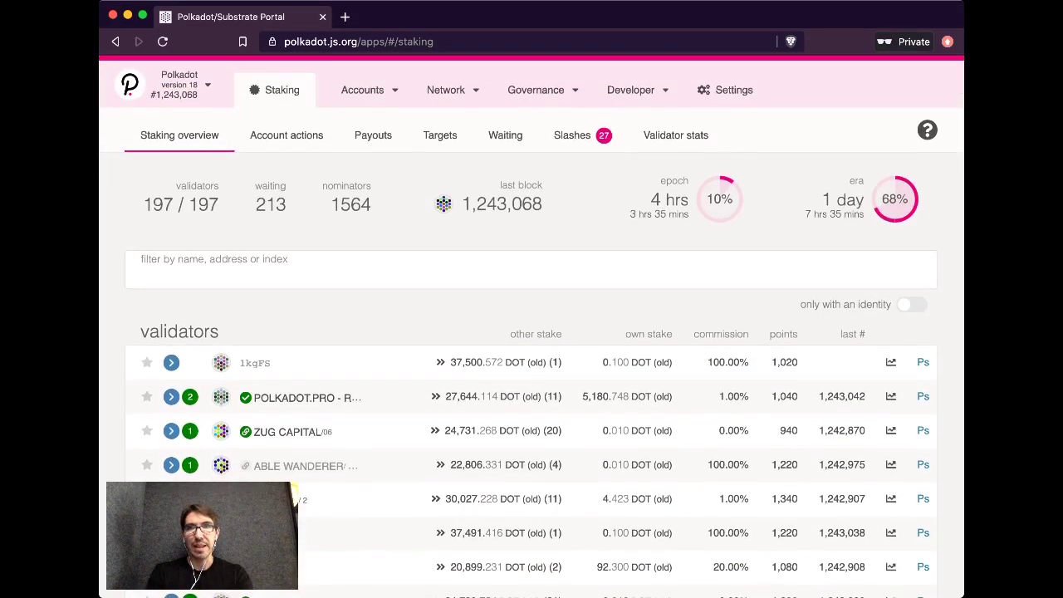
{"action": "scroll", "coordinate": [532, 332], "scroll_direction": "down", "scroll_amount": 15}
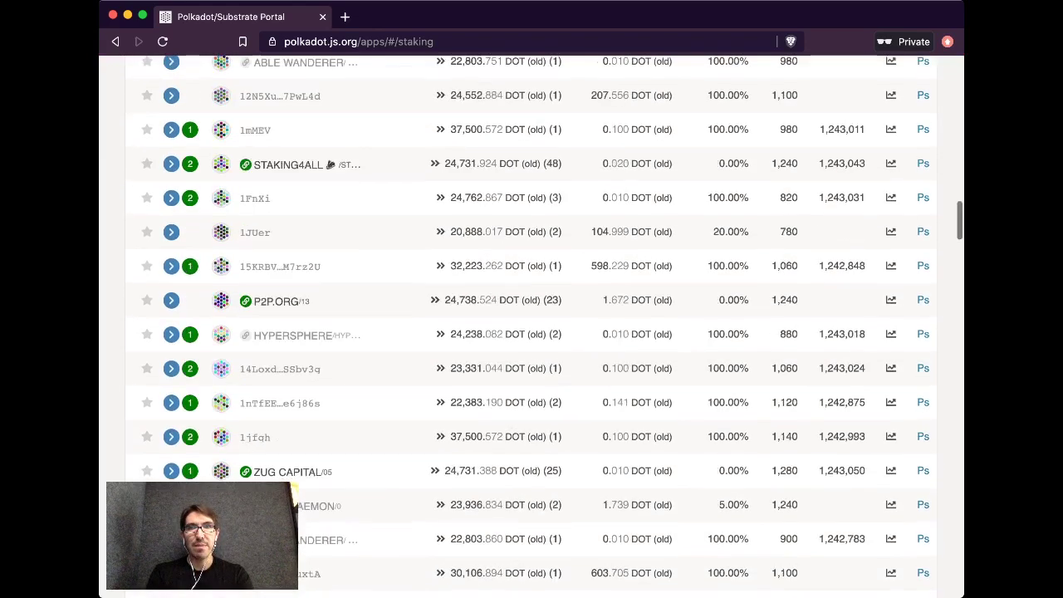
{"action": "scroll", "coordinate": [531, 332], "scroll_direction": "down", "scroll_amount": 15}
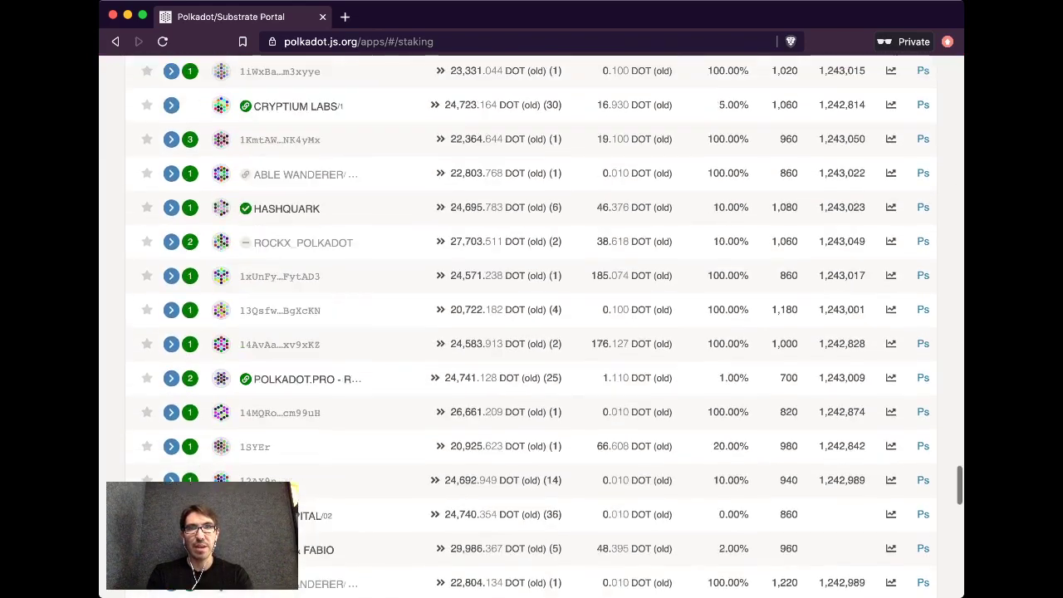
{"action": "scroll", "coordinate": [531, 332], "scroll_direction": "down", "scroll_amount": 12}
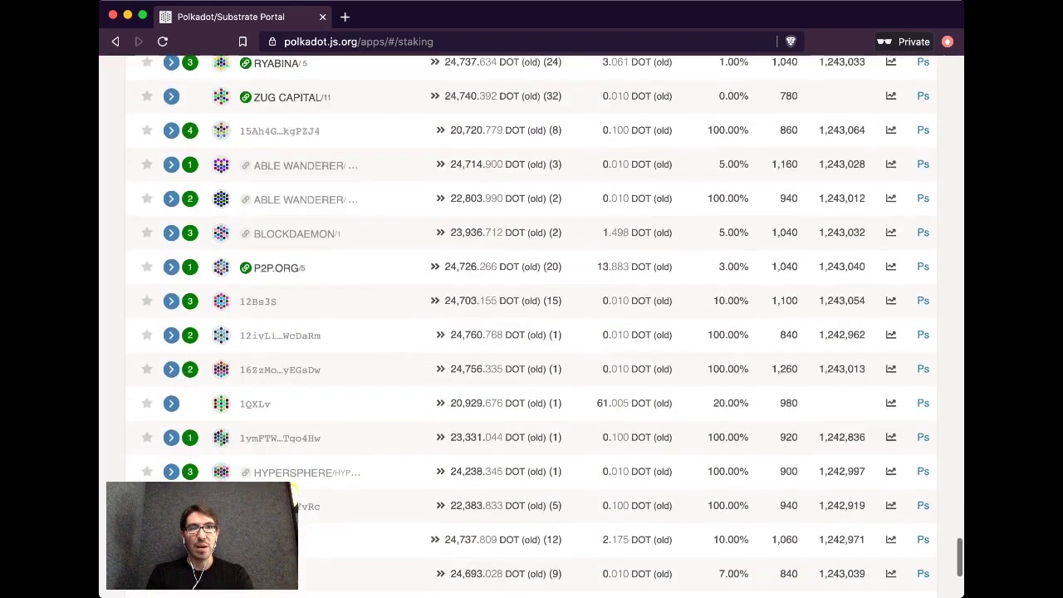
{"action": "scroll", "coordinate": [531, 332], "scroll_direction": "up", "scroll_amount": 20}
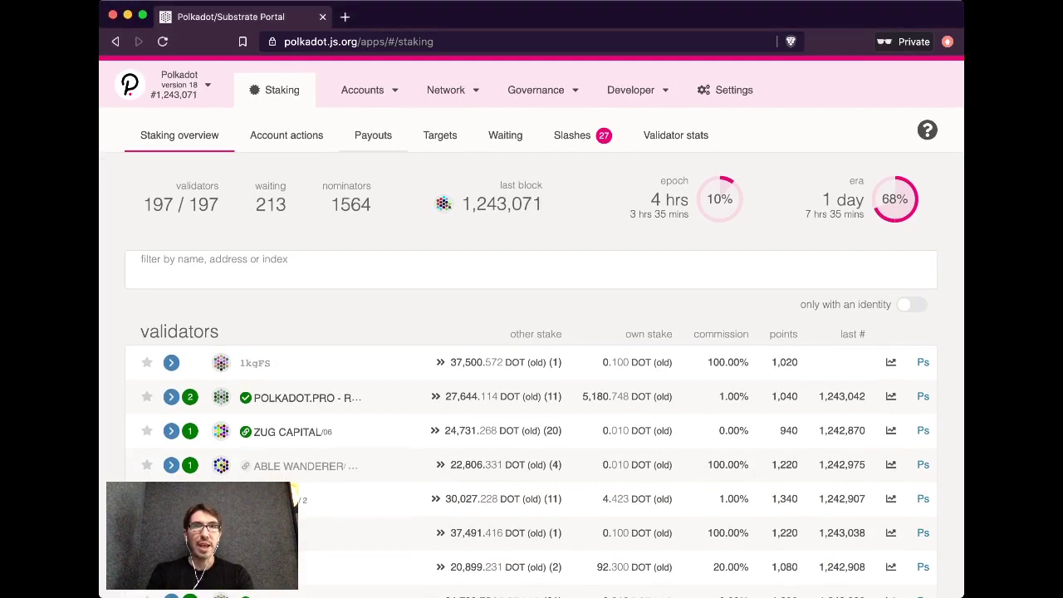
Step: Open the staking targets and examine the top-ranked validators' commission, total stake, own stake and profit per era
{"action": "left_click", "coordinate": [439, 135]}
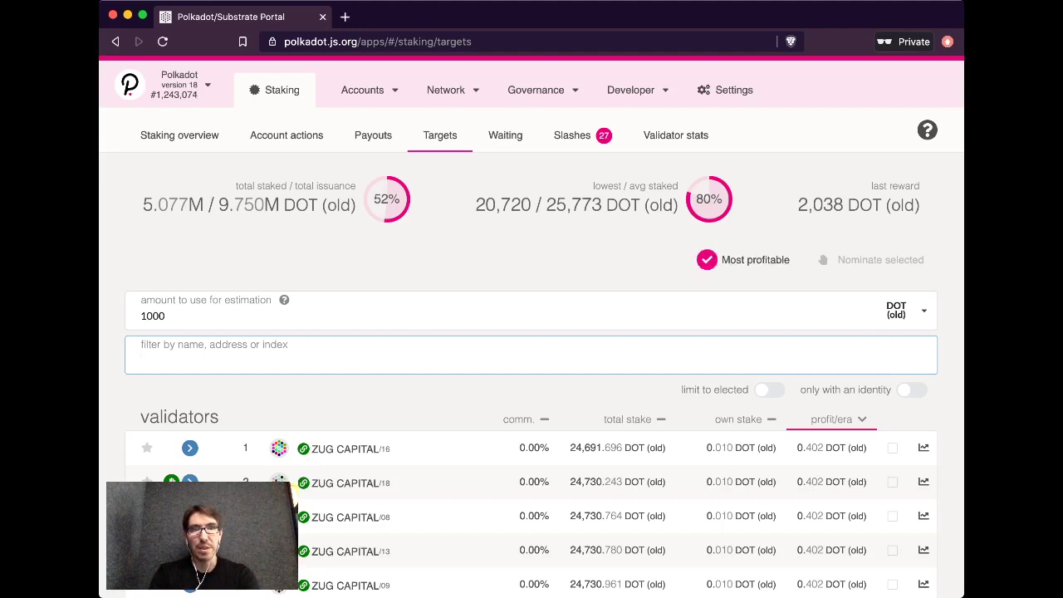
{"action": "scroll", "coordinate": [532, 323], "scroll_direction": "down", "scroll_amount": 3}
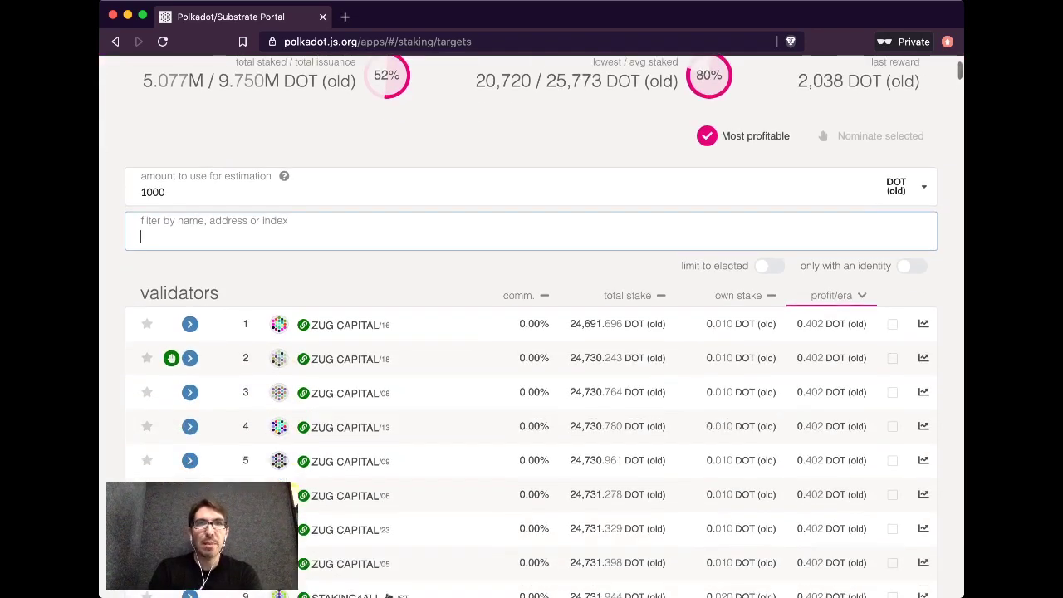
{"action": "scroll", "coordinate": [745, 236], "scroll_direction": "up", "scroll_amount": 2}
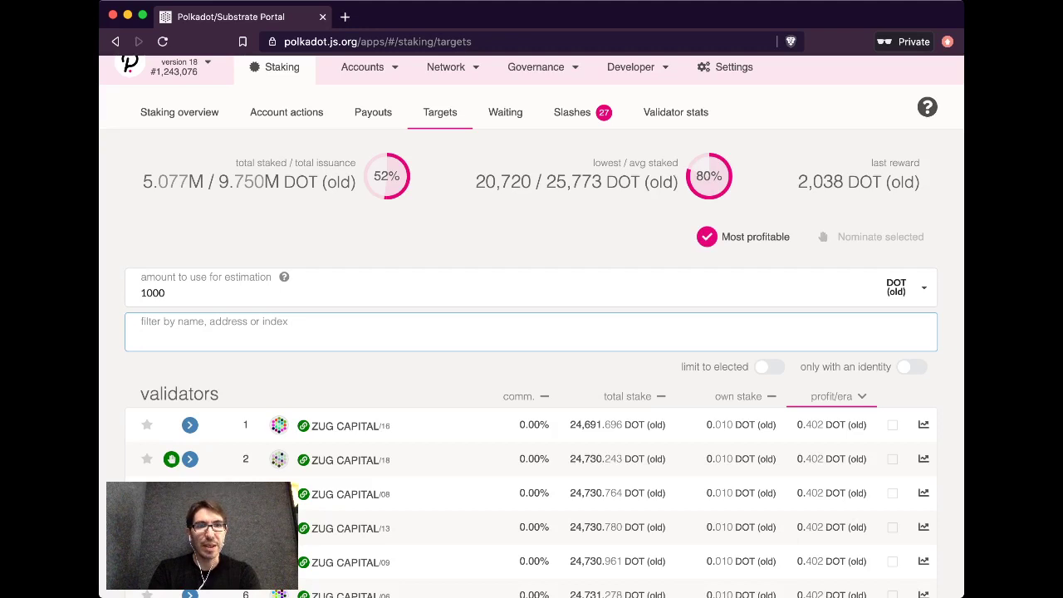
{"action": "scroll", "coordinate": [531, 332], "scroll_direction": "down", "scroll_amount": 3}
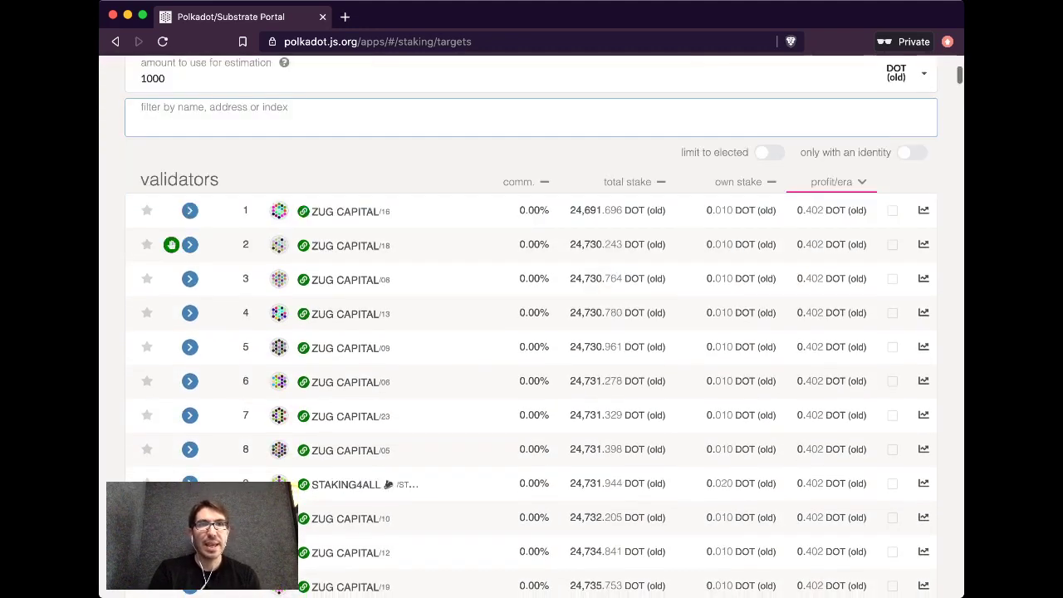
{"action": "scroll", "coordinate": [531, 332], "scroll_direction": "down", "scroll_amount": 2}
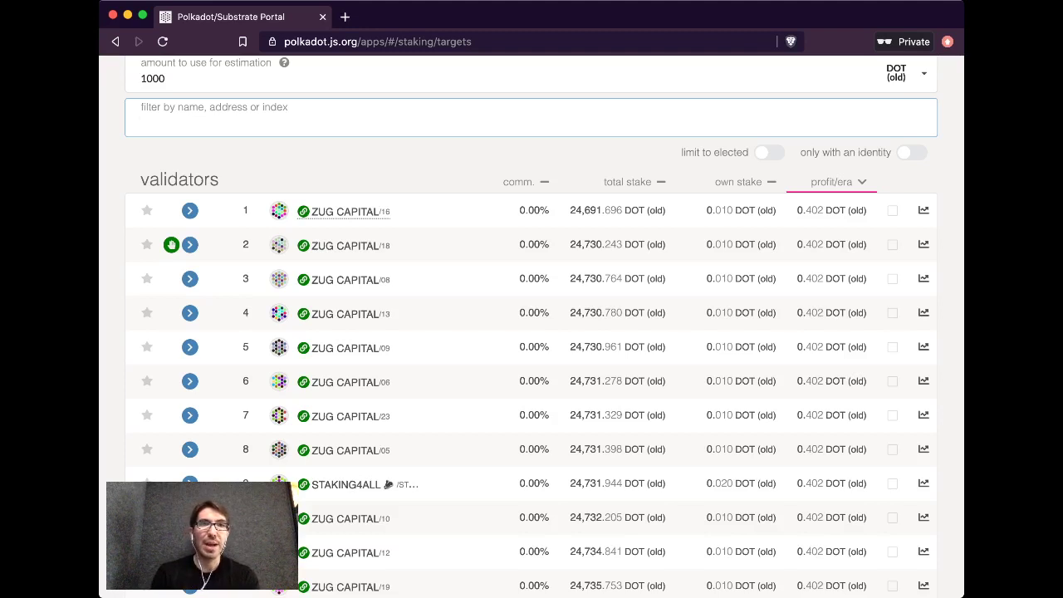
{"action": "scroll", "coordinate": [531, 332], "scroll_direction": "down", "scroll_amount": 1}
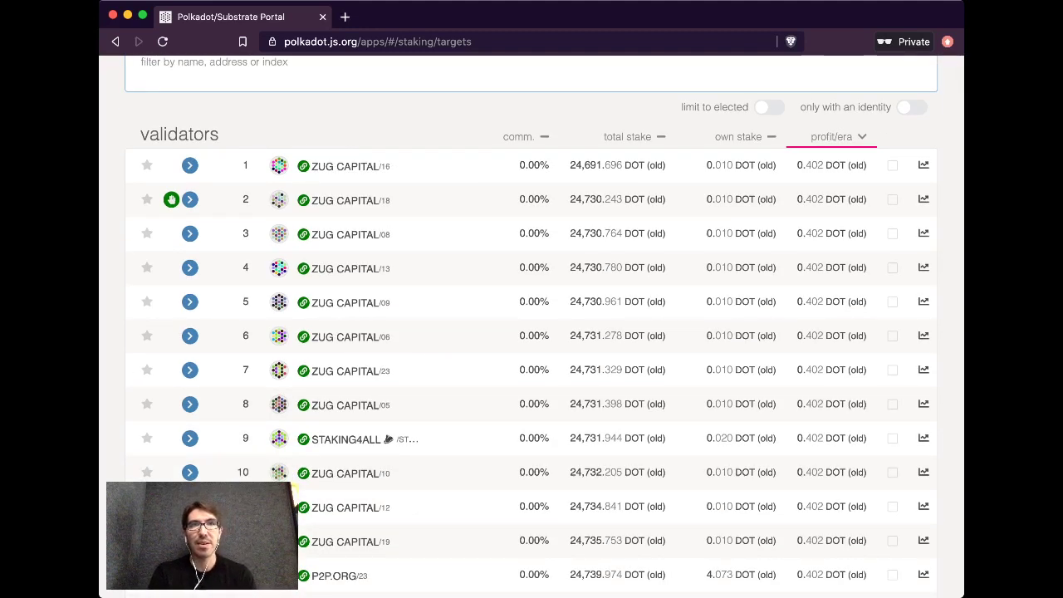
{"action": "scroll", "coordinate": [343, 191], "scroll_direction": "down", "scroll_amount": 3}
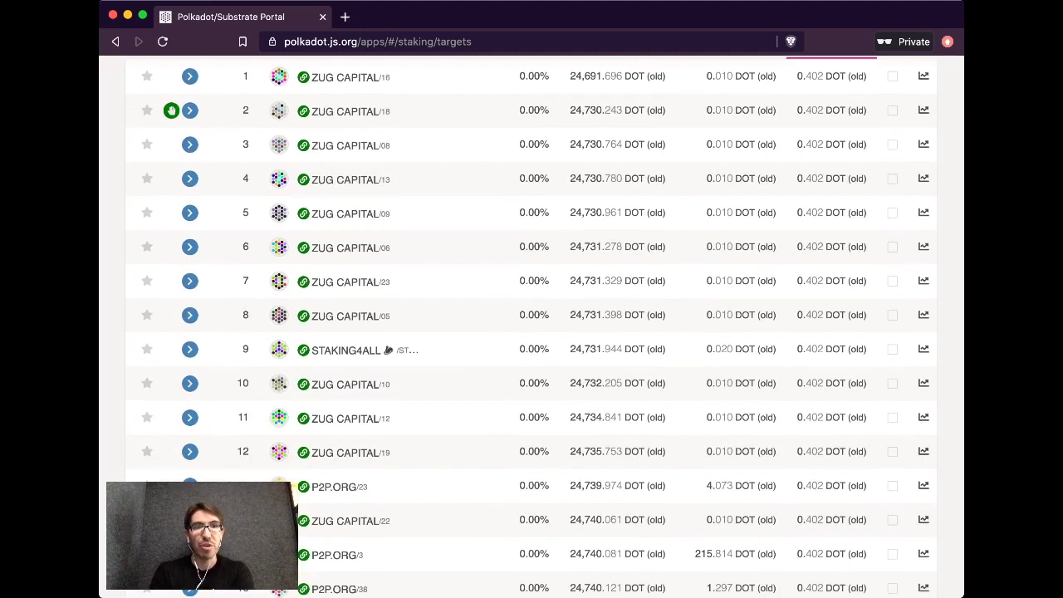
{"action": "scroll", "coordinate": [171, 110], "scroll_direction": "down", "scroll_amount": 3}
{"action": "scroll", "coordinate": [171, 111], "scroll_direction": "down", "scroll_amount": 4}
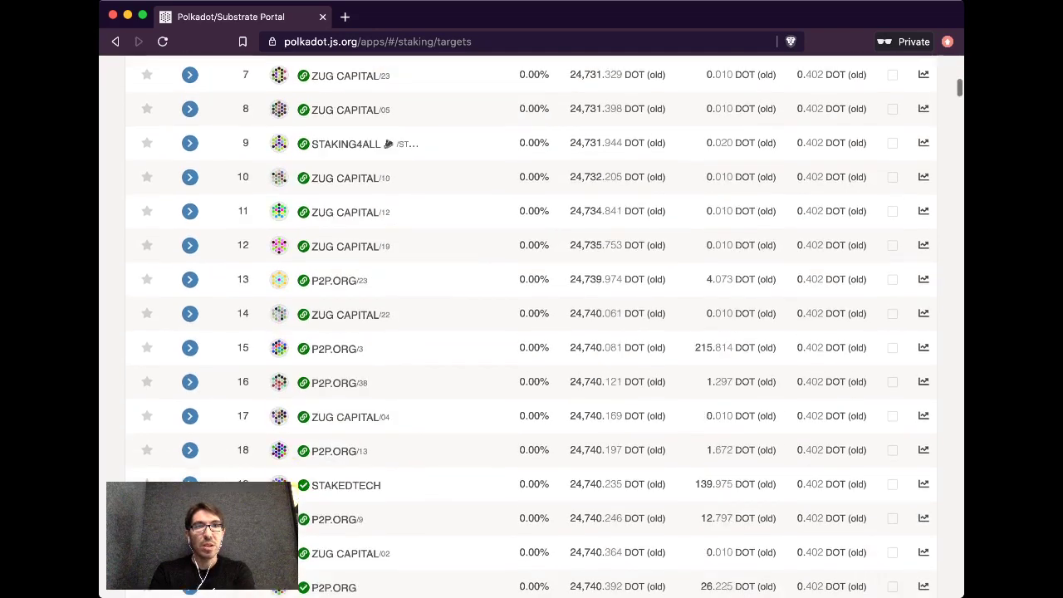
{"action": "scroll", "coordinate": [344, 178], "scroll_direction": "down", "scroll_amount": 1}
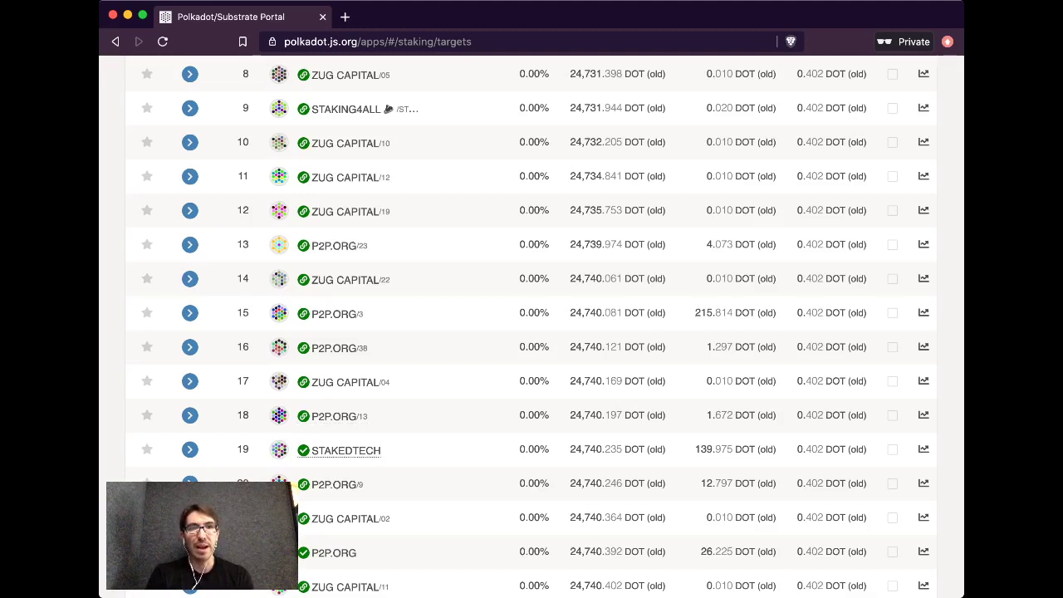
Step: Inspect the identity details of the validators STAKEDTECH and STAKING4ALL, closing each one after viewing
{"action": "left_click", "coordinate": [345, 449]}
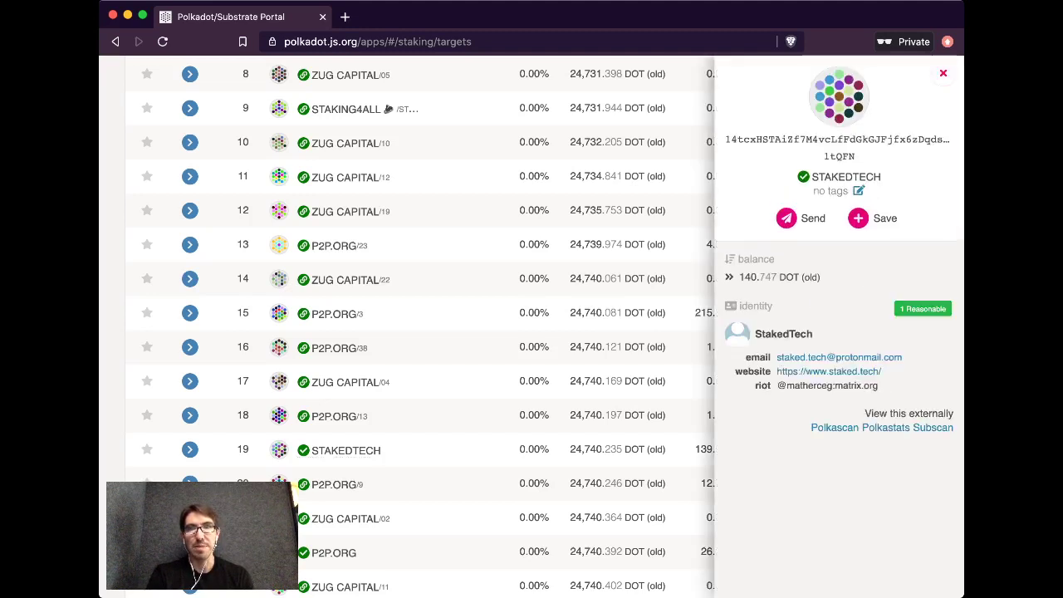
{"action": "left_click", "coordinate": [943, 73]}
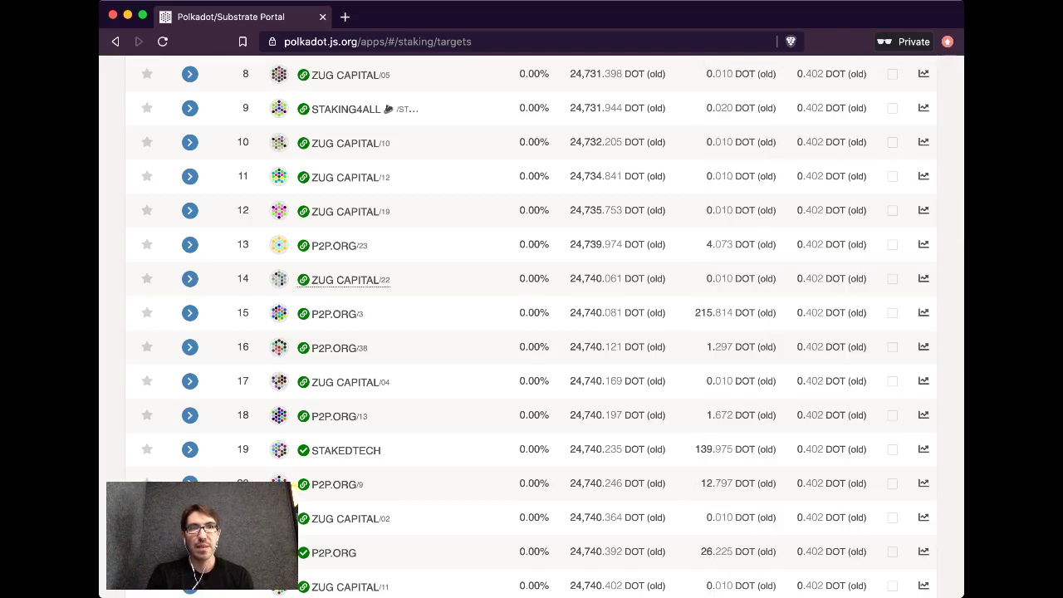
{"action": "scroll", "coordinate": [344, 279], "scroll_direction": "up", "scroll_amount": 2}
{"action": "left_click", "coordinate": [357, 187]}
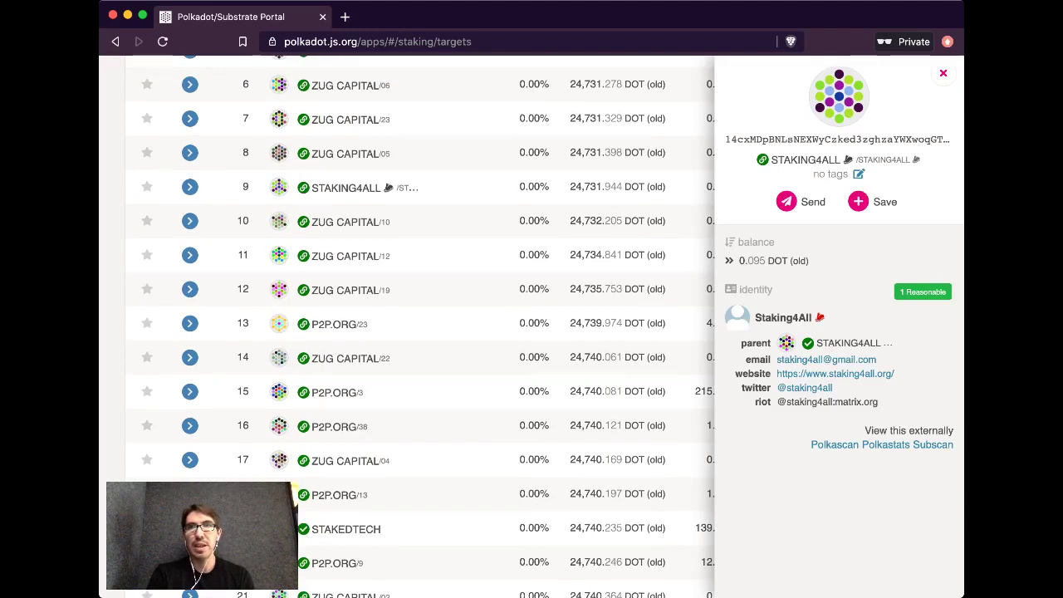
{"action": "left_click", "coordinate": [943, 74]}
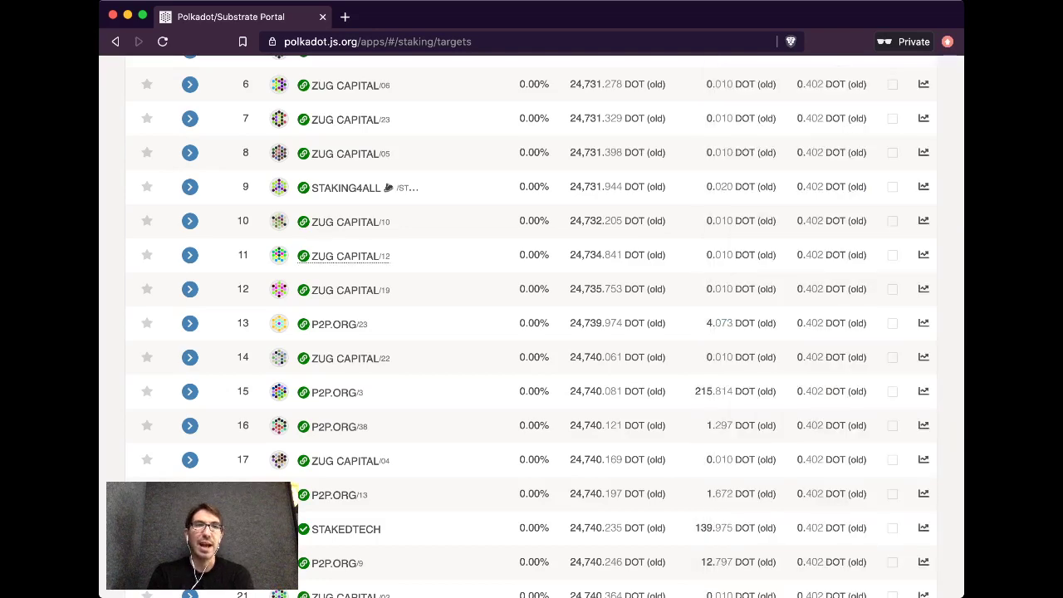
Step: Inspect the identity details and judgement status of the CoinFund/Grassfed validator further down the targets list, then close them
{"action": "scroll", "coordinate": [345, 256], "scroll_direction": "down", "scroll_amount": 10}
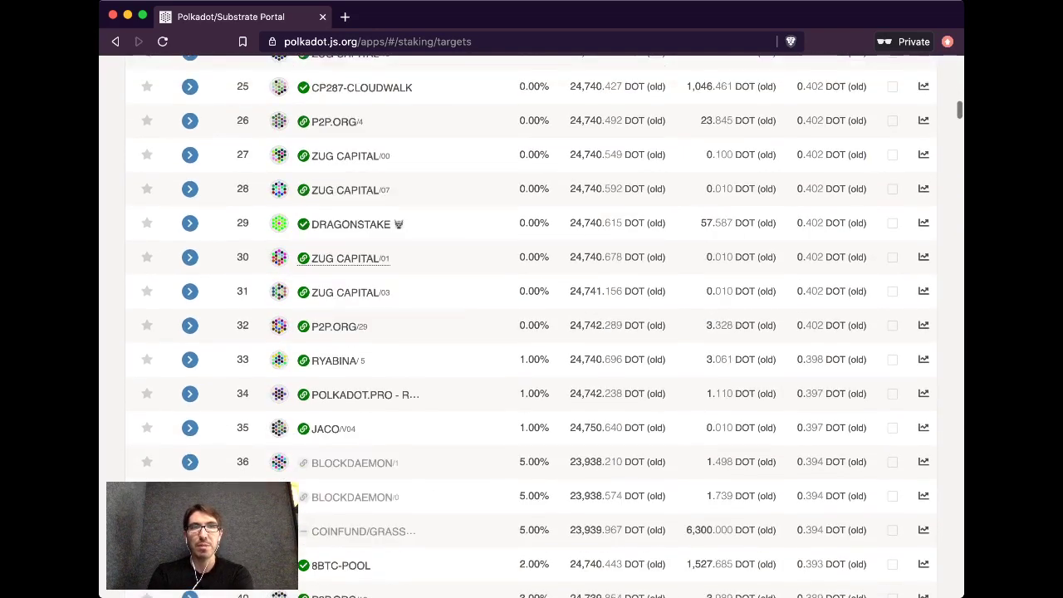
{"action": "scroll", "coordinate": [532, 327], "scroll_direction": "down", "scroll_amount": 3}
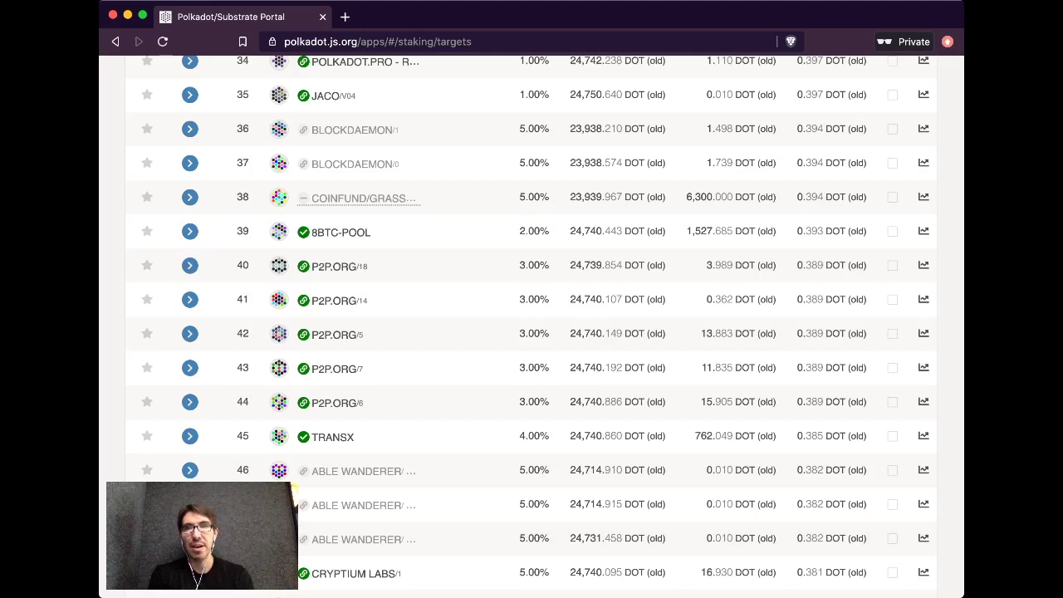
{"action": "left_click", "coordinate": [362, 197]}
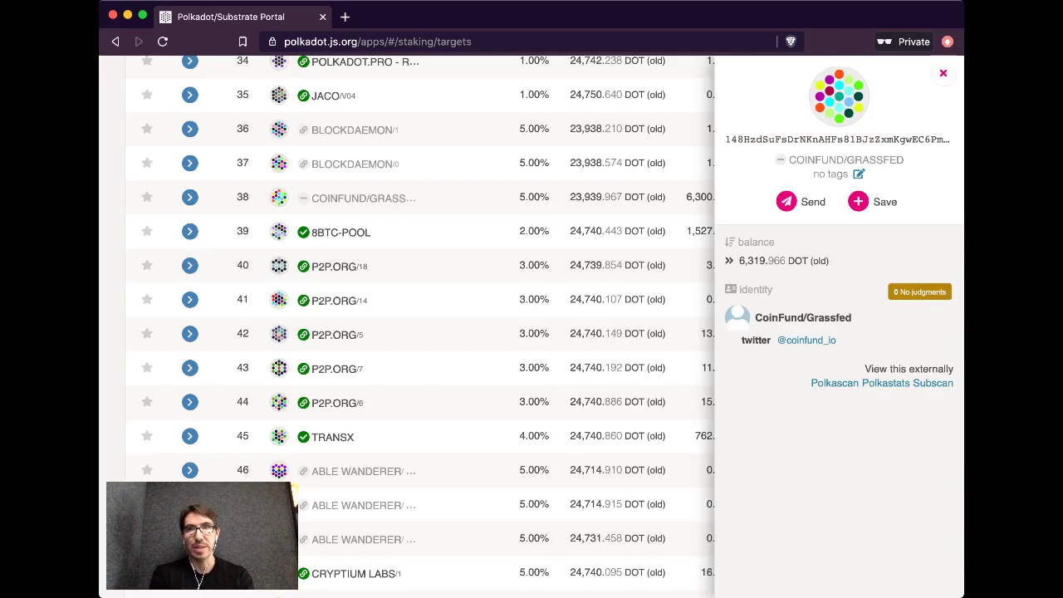
{"action": "left_click", "coordinate": [943, 74]}
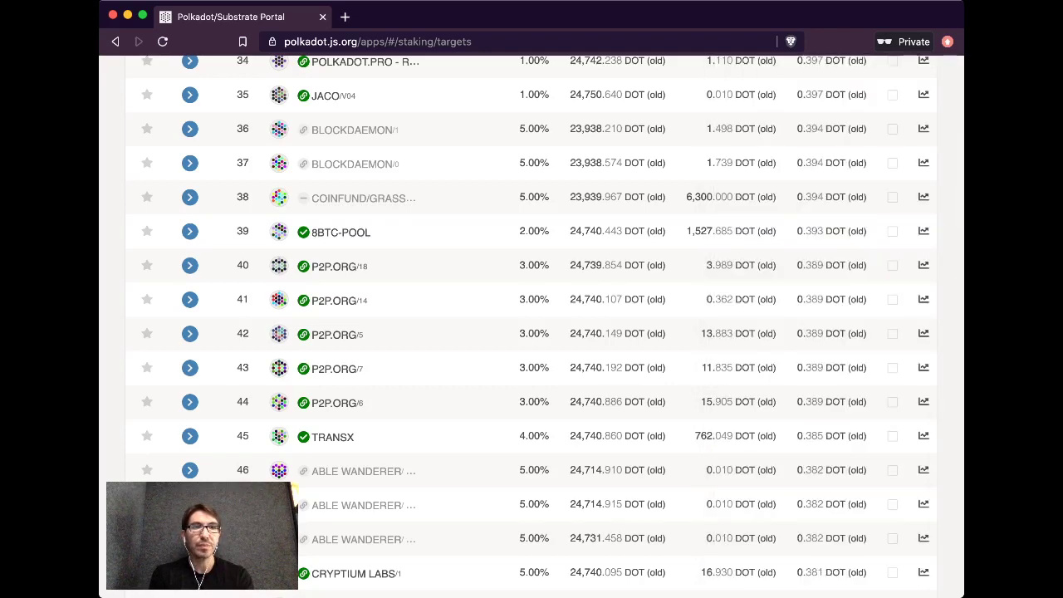
Step: Examine the lower-ranked targets that show only an address instead of an identity, then return to the list's beginning
{"action": "scroll", "coordinate": [831, 249], "scroll_direction": "down", "scroll_amount": 10}
{"action": "scroll", "coordinate": [532, 332], "scroll_direction": "down", "scroll_amount": 3}
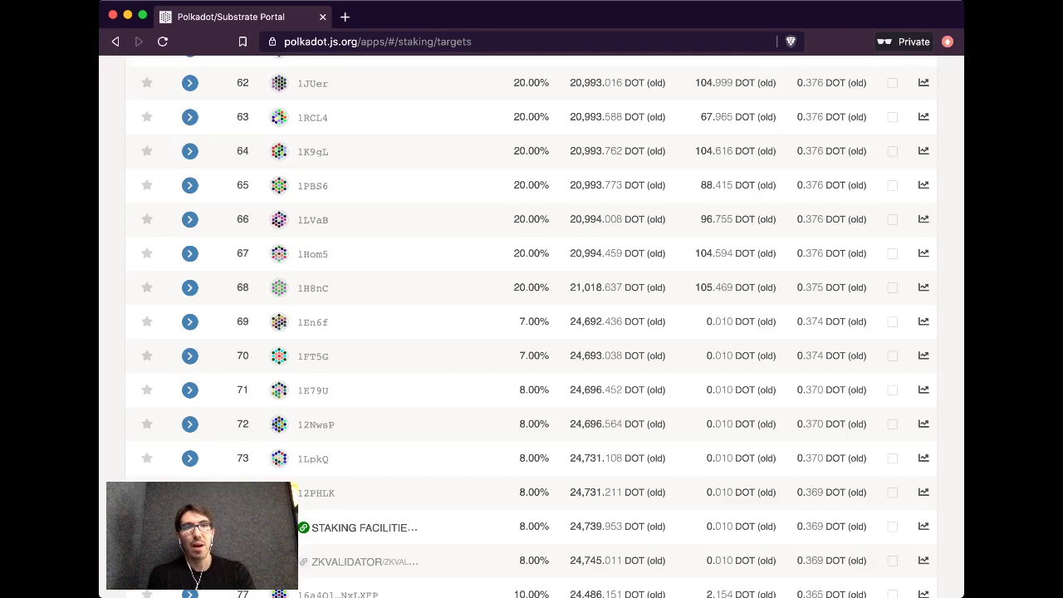
{"action": "scroll", "coordinate": [532, 332], "scroll_direction": "down", "scroll_amount": 3}
{"action": "scroll", "coordinate": [293, 494], "scroll_direction": "up", "scroll_amount": 15}
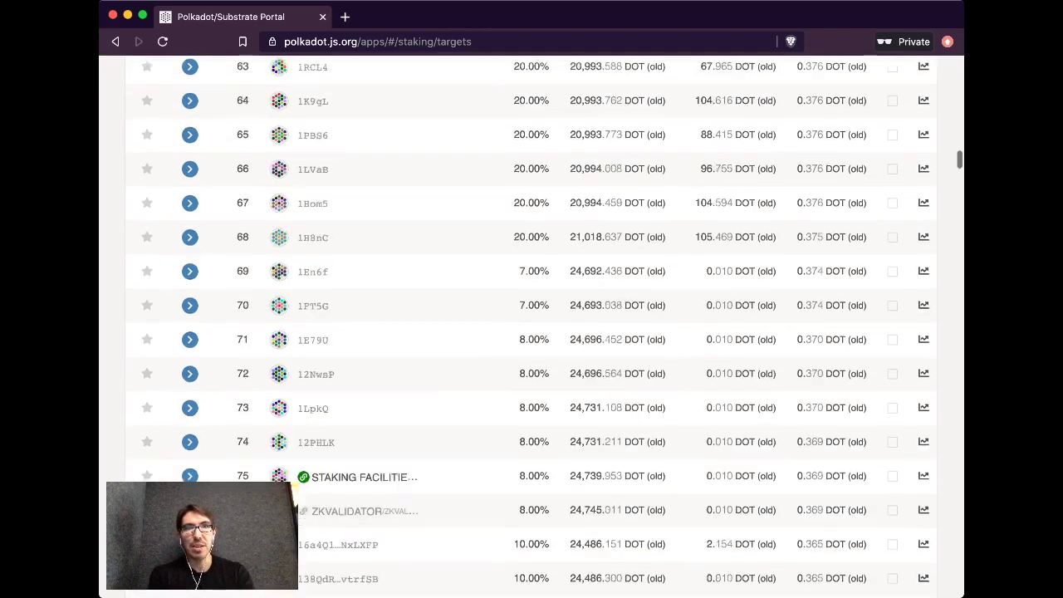
{"action": "scroll", "coordinate": [293, 492], "scroll_direction": "up", "scroll_amount": 12}
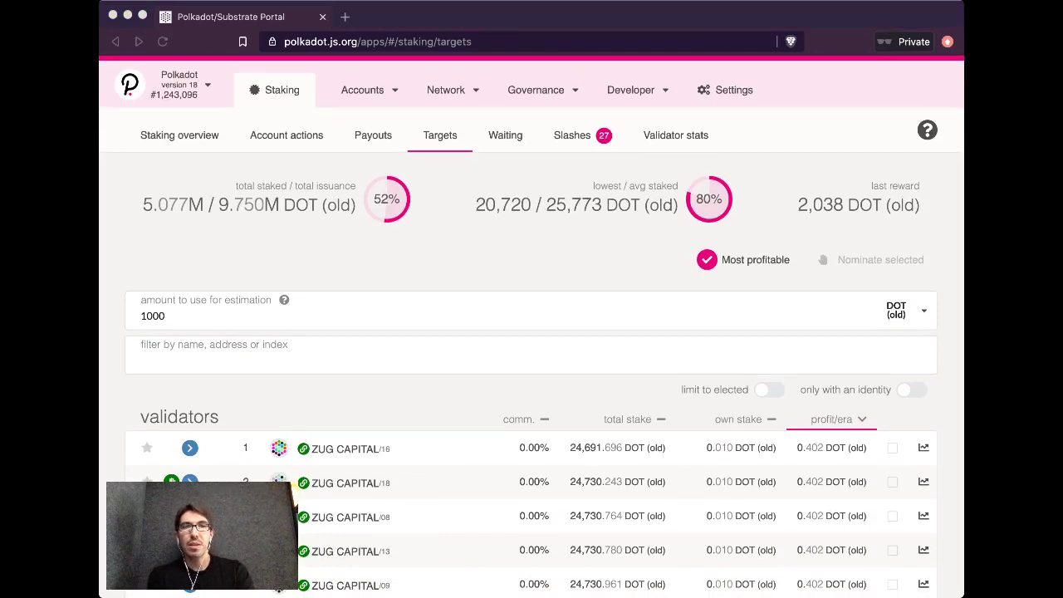
Step: Compare commission, stake and profit per era between the top-ranked and lower-ranked validators in the targets list
{"action": "left_click", "coordinate": [292, 492]}
{"action": "scroll", "coordinate": [292, 492], "scroll_direction": "down", "scroll_amount": 3}
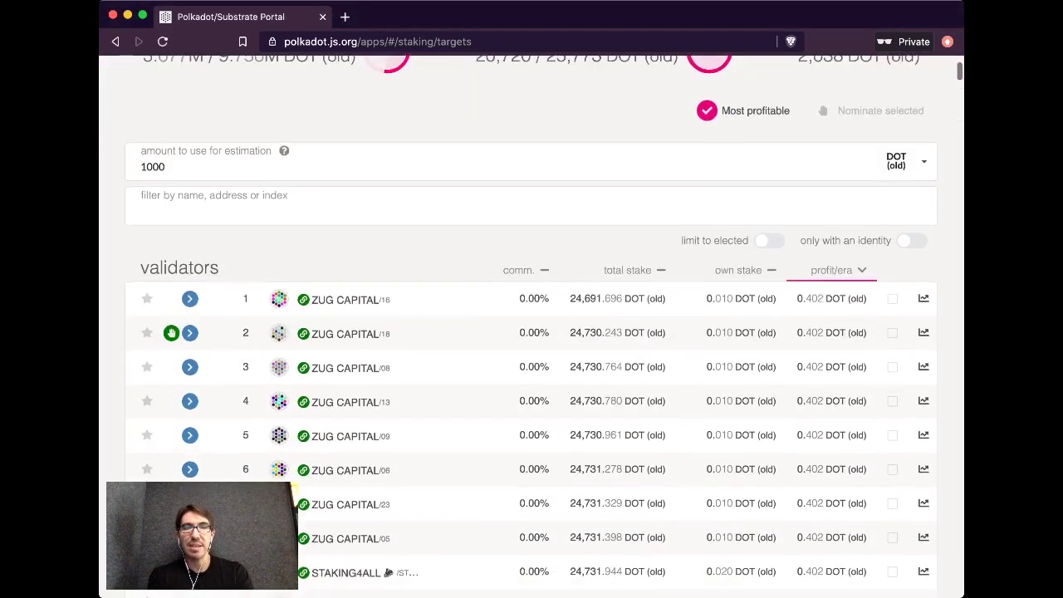
{"action": "scroll", "coordinate": [292, 492], "scroll_direction": "down", "scroll_amount": 2}
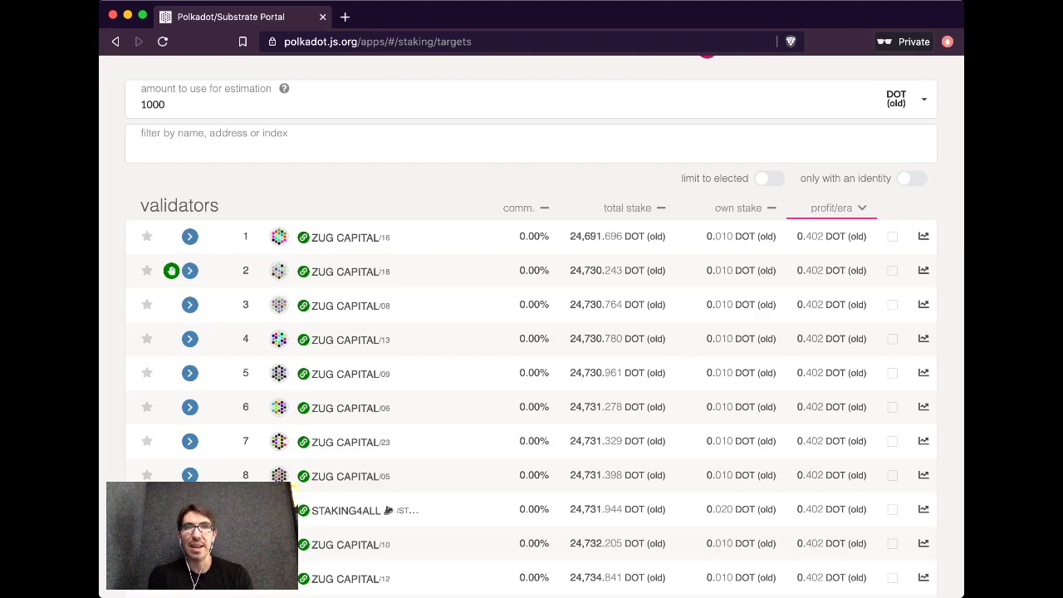
{"action": "scroll", "coordinate": [532, 332], "scroll_direction": "down", "scroll_amount": 10}
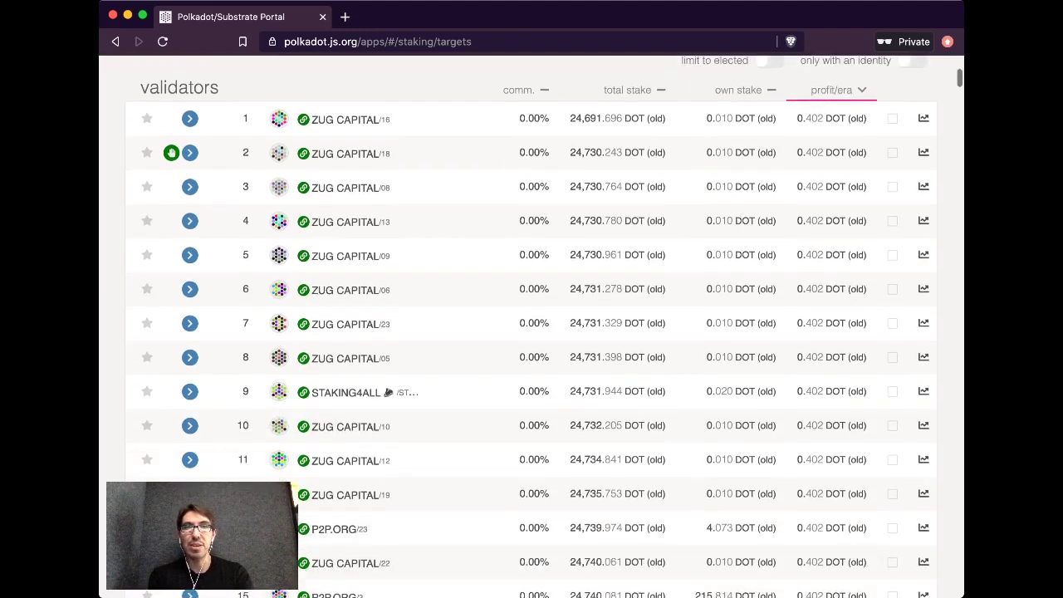
{"action": "scroll", "coordinate": [532, 332], "scroll_direction": "down", "scroll_amount": 6}
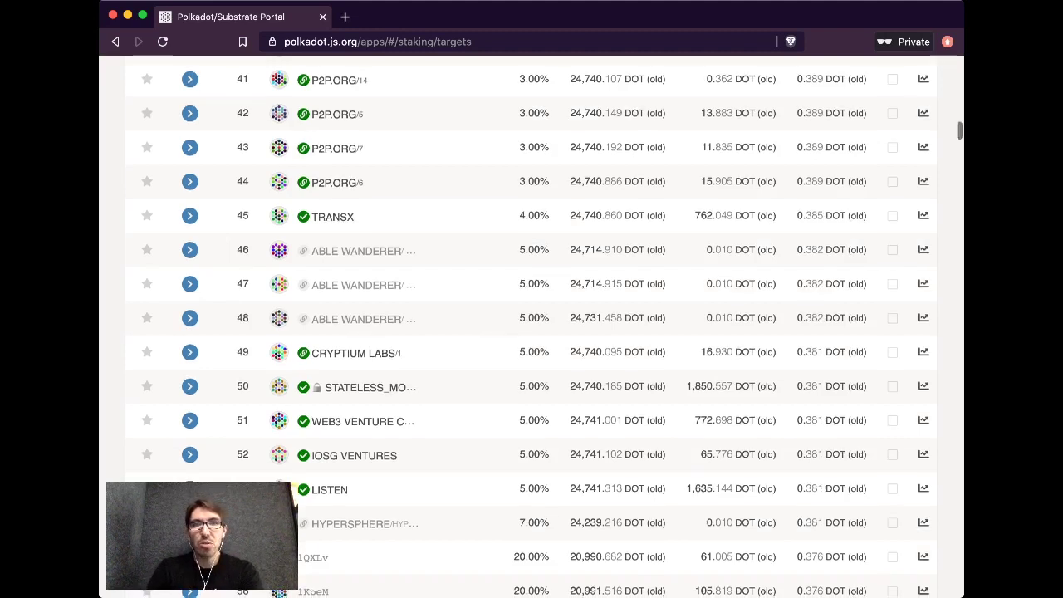
{"action": "scroll", "coordinate": [171, 98], "scroll_direction": "up", "scroll_amount": 15}
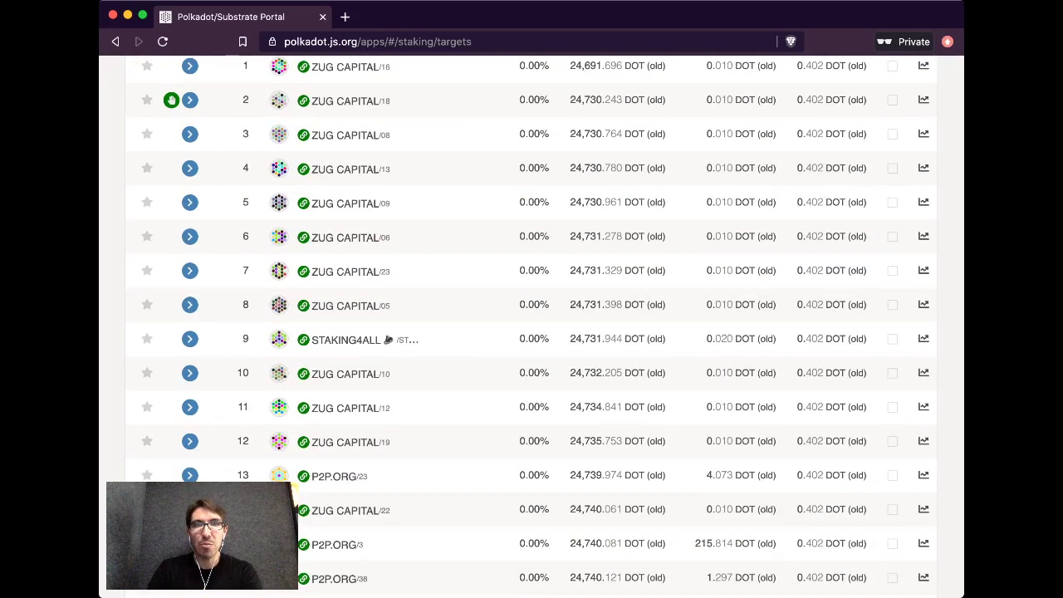
{"action": "scroll", "coordinate": [171, 100], "scroll_direction": "down", "scroll_amount": 20}
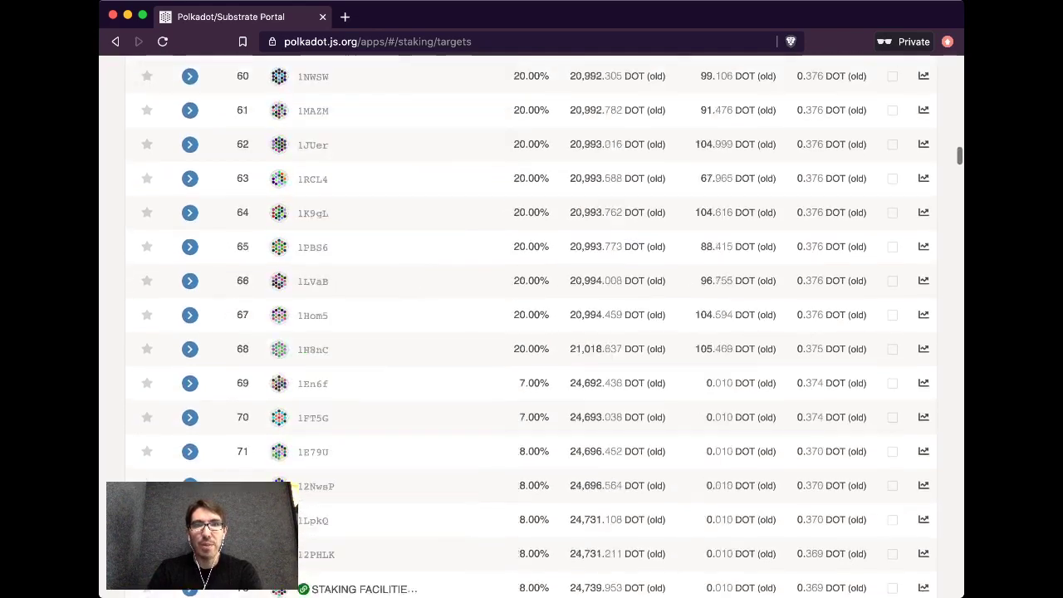
Step: Examine the commission, total stake and own stake of validators throughout the targets list, then return to its beginning
{"action": "scroll", "coordinate": [531, 324], "scroll_direction": "down", "scroll_amount": 20}
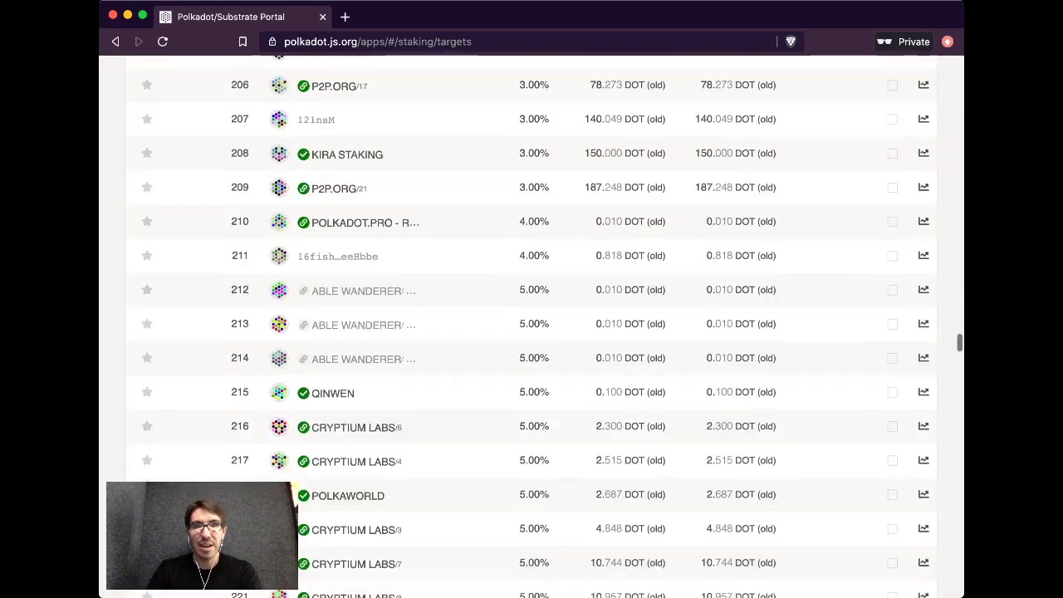
{"action": "scroll", "coordinate": [531, 324], "scroll_direction": "down", "scroll_amount": 20}
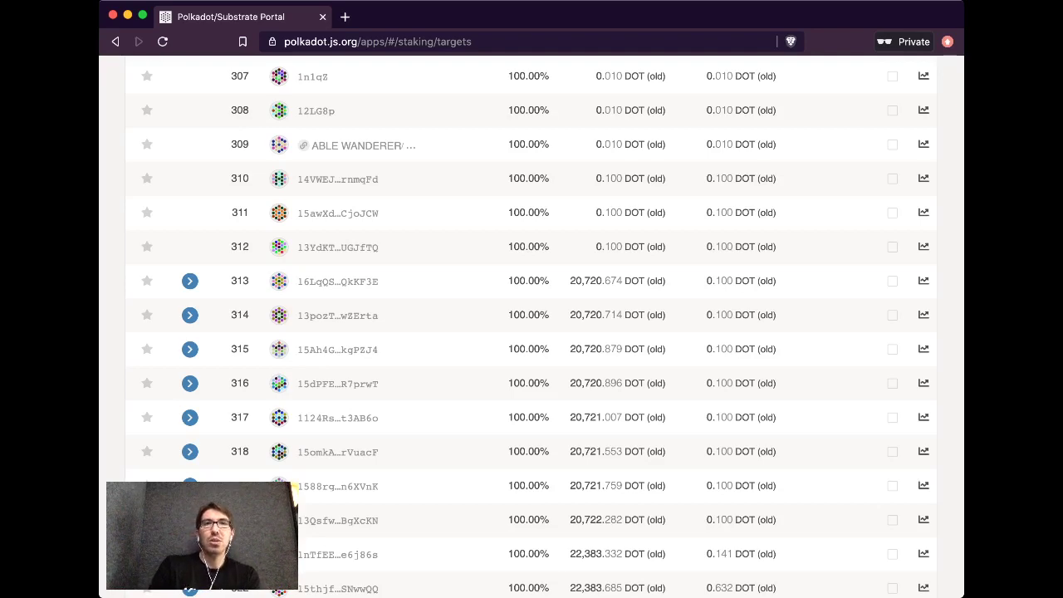
{"action": "scroll", "coordinate": [531, 332], "scroll_direction": "up", "scroll_amount": 10}
{"action": "scroll", "coordinate": [532, 323], "scroll_direction": "up", "scroll_amount": 20}
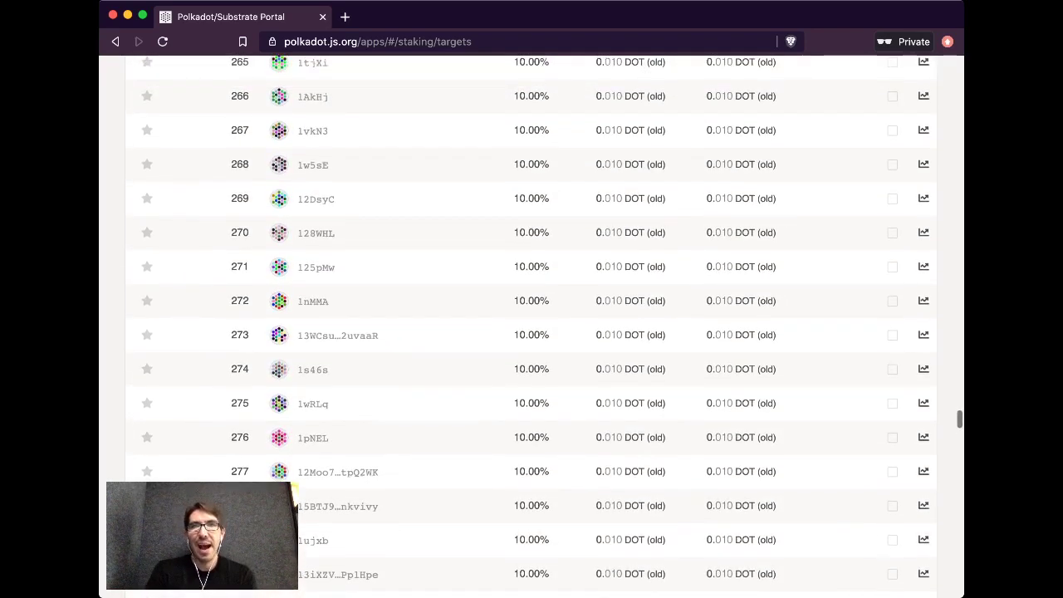
{"action": "scroll", "coordinate": [531, 323], "scroll_direction": "up", "scroll_amount": 20}
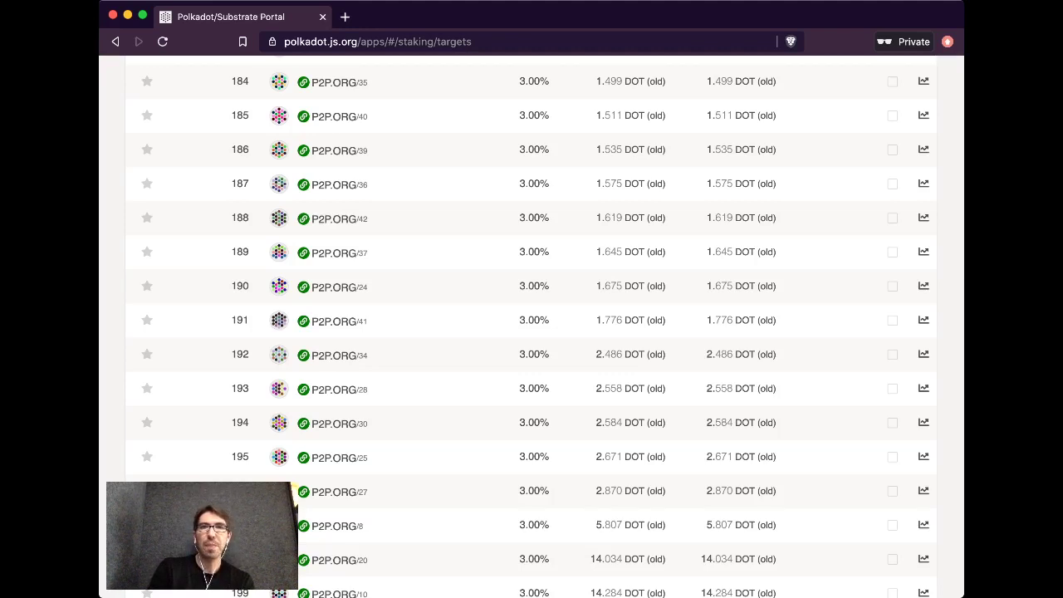
{"action": "scroll", "coordinate": [531, 326], "scroll_direction": "up", "scroll_amount": 20}
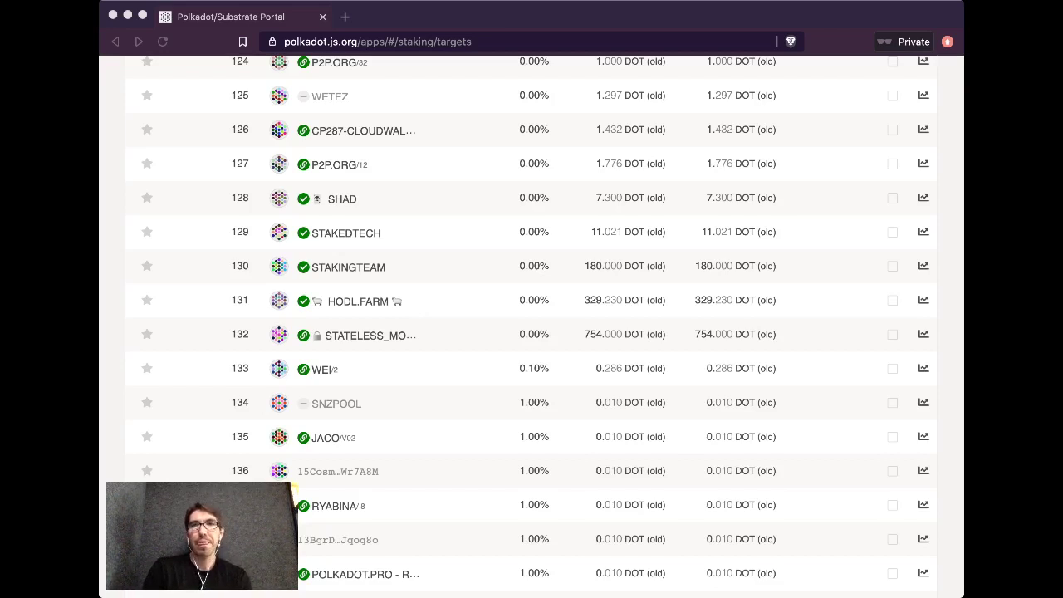
{"action": "key", "text": "super+Tab"}
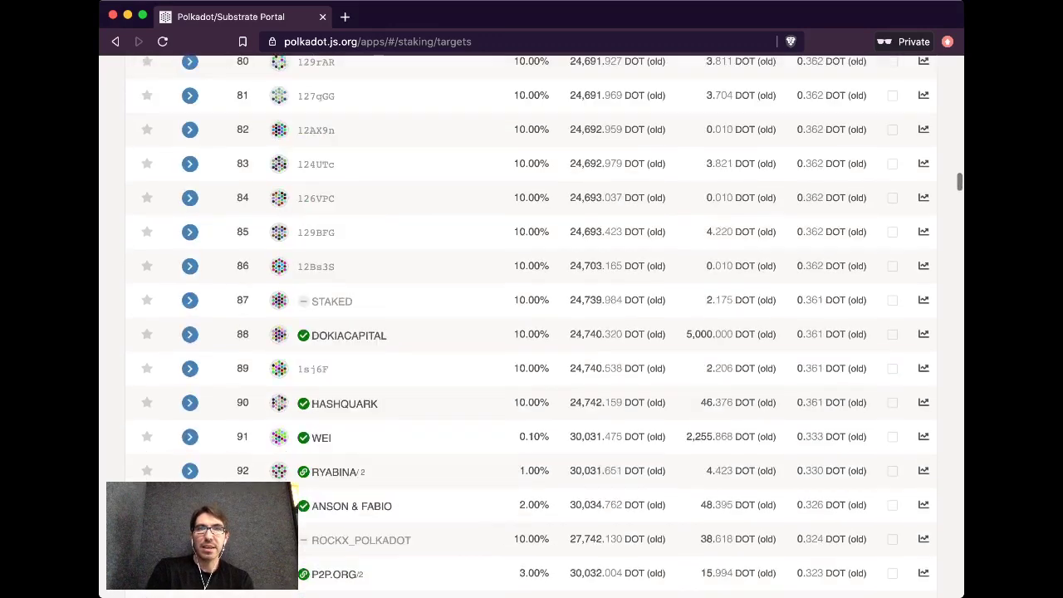
{"action": "scroll", "coordinate": [531, 324], "scroll_direction": "up", "scroll_amount": 20}
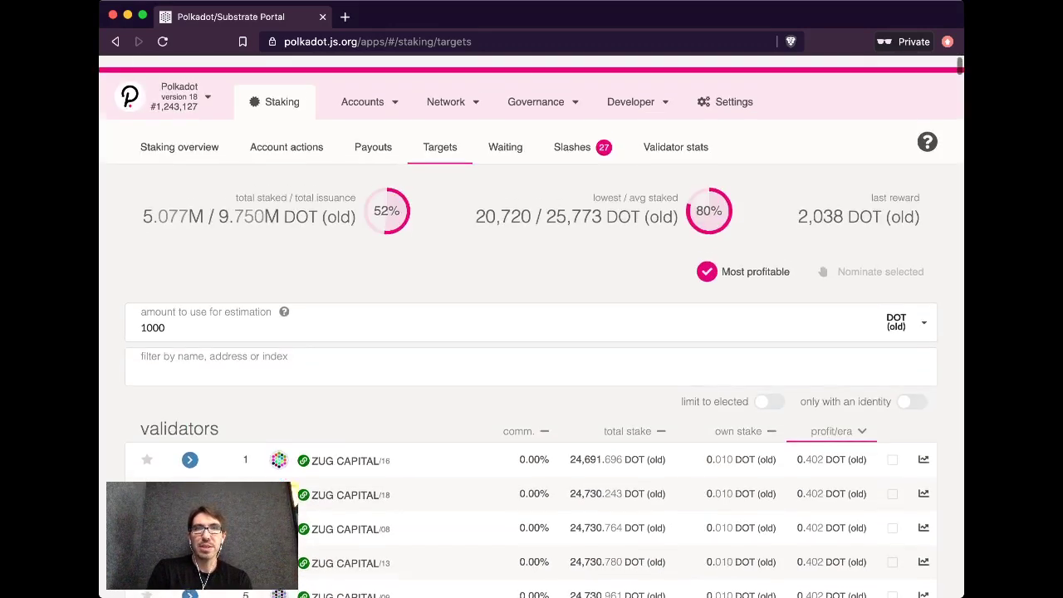
Step: Highlight the average staked amount in the staking summary above the targets list
{"action": "scroll", "coordinate": [532, 324], "scroll_direction": "down", "scroll_amount": 1}
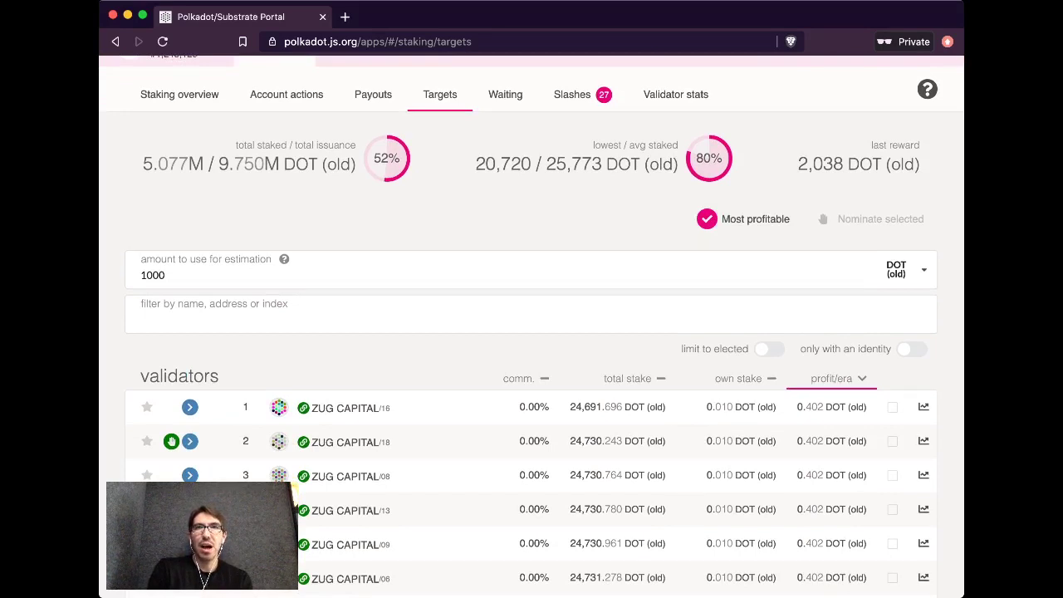
{"action": "mouse_move", "coordinate": [677, 164]}
{"action": "left_mouse_down"}
{"action": "mouse_move", "coordinate": [496, 164]}
{"action": "mouse_move", "coordinate": [679, 163]}
{"action": "left_mouse_up"}
{"action": "left_click", "coordinate": [518, 164]}
{"action": "left_click", "coordinate": [679, 163]}
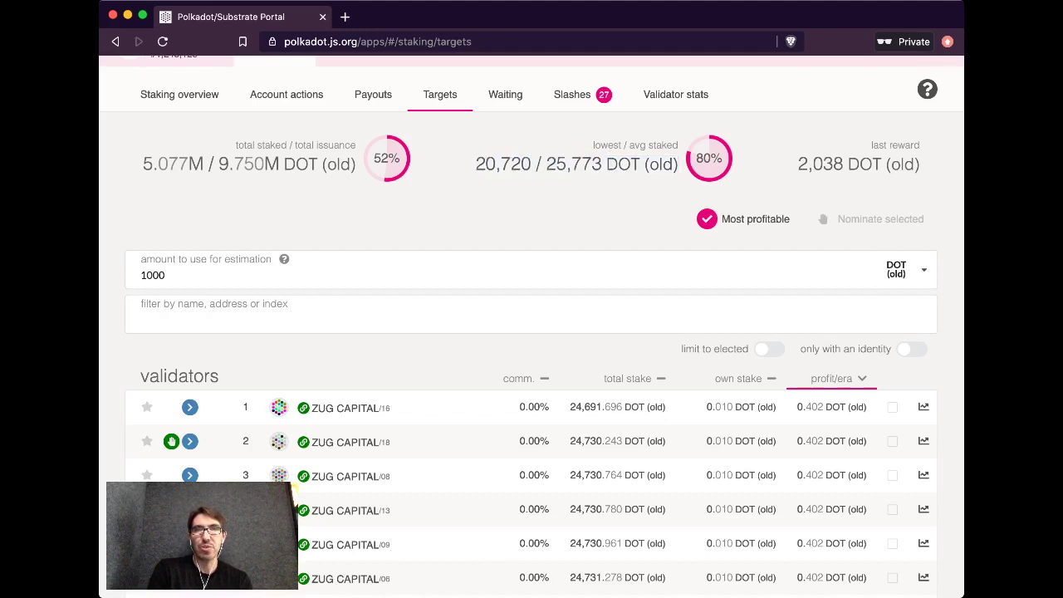
{"action": "left_click_drag", "start_coordinate": [546, 164], "coordinate": [602, 163]}
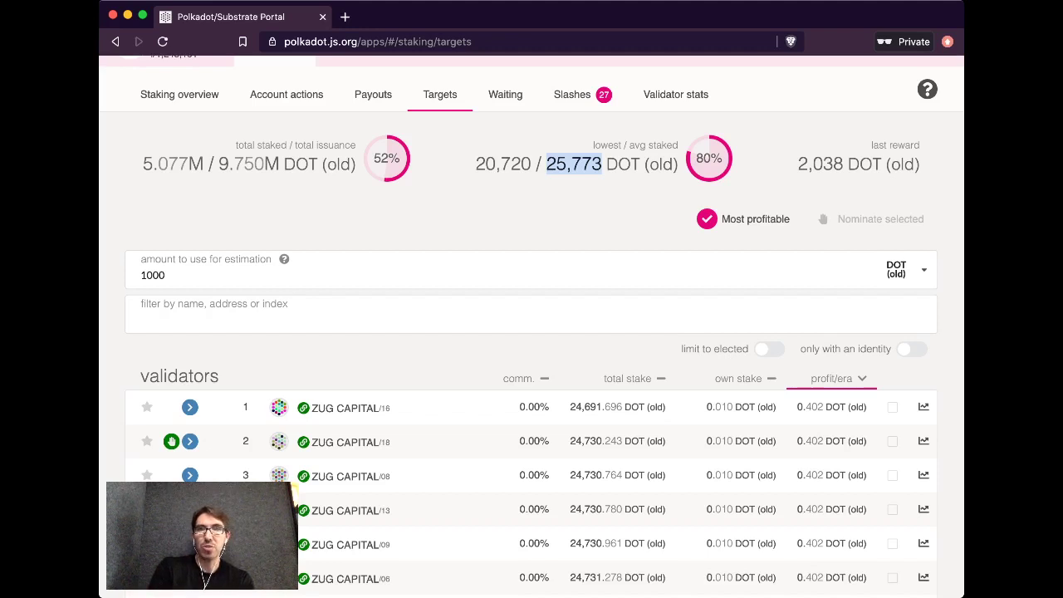
Step: Sort the validators by total stake from highest to lowest, highlight the highest total stake, and reverse the sort order
{"action": "scroll", "coordinate": [531, 326], "scroll_direction": "down", "scroll_amount": 3}
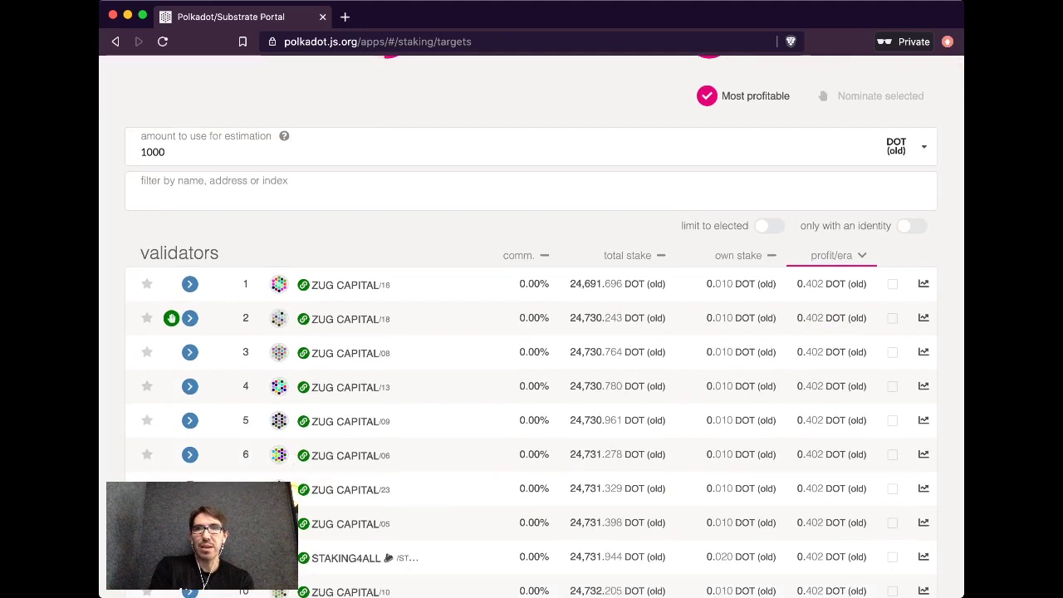
{"action": "left_click", "coordinate": [627, 255]}
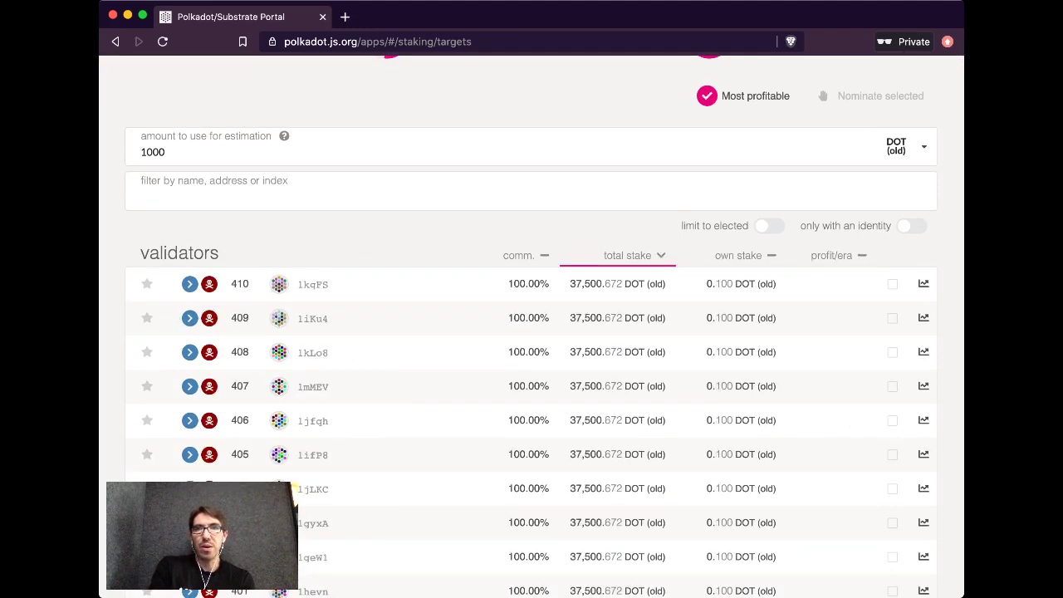
{"action": "left_click_drag", "start_coordinate": [570, 283], "coordinate": [645, 283]}
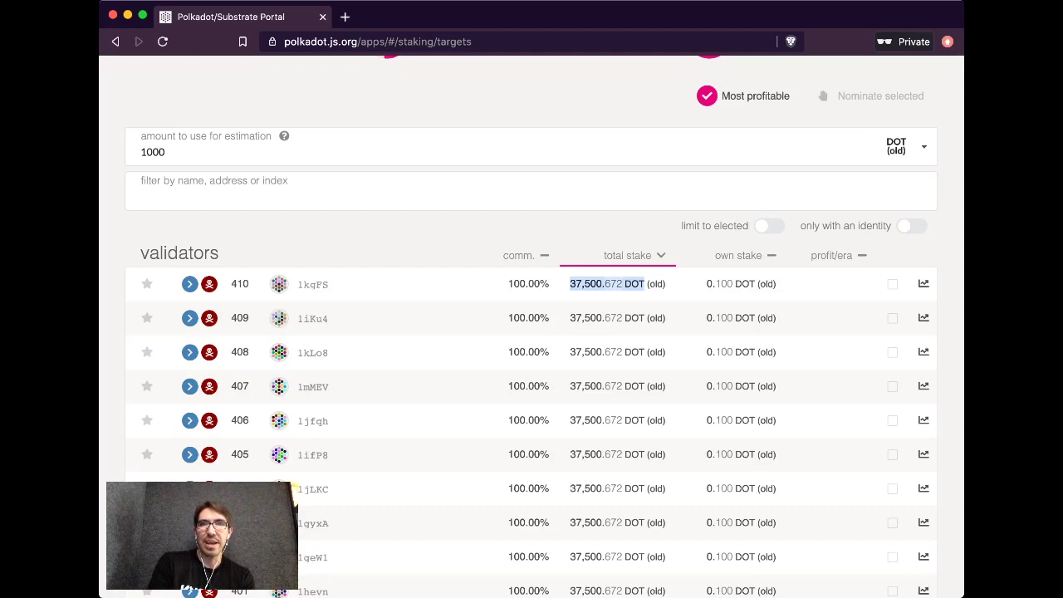
{"action": "left_click", "coordinate": [628, 255]}
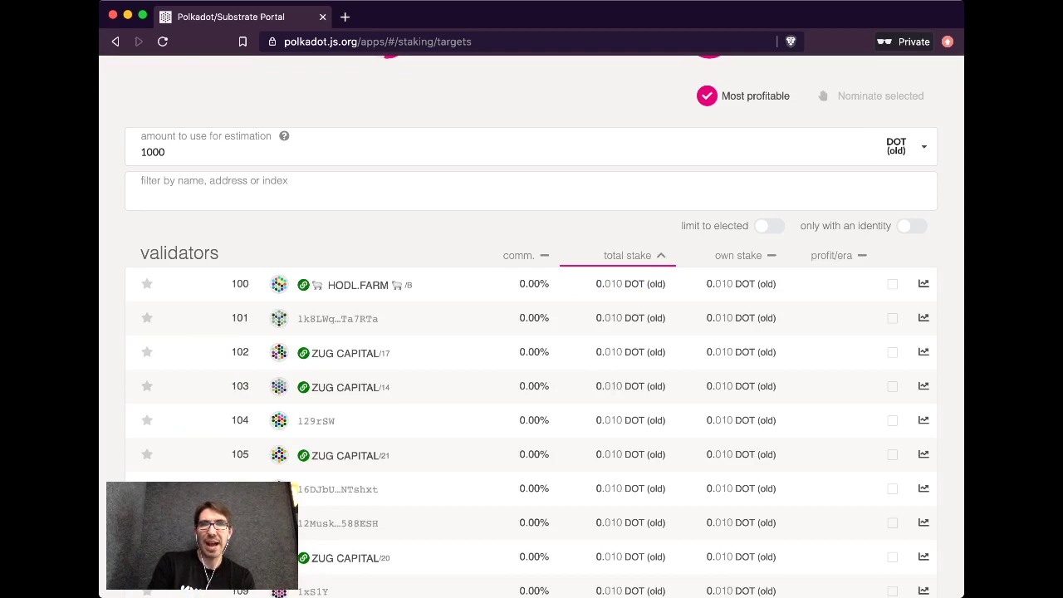
{"action": "scroll", "coordinate": [531, 332], "scroll_direction": "down", "scroll_amount": 3}
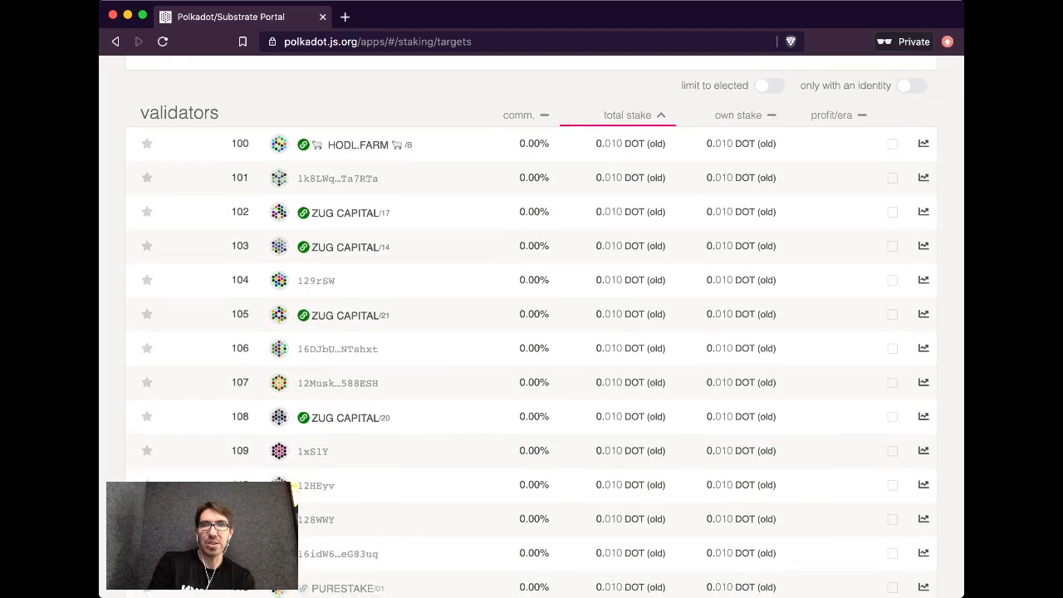
{"action": "scroll", "coordinate": [531, 332], "scroll_direction": "up", "scroll_amount": 3}
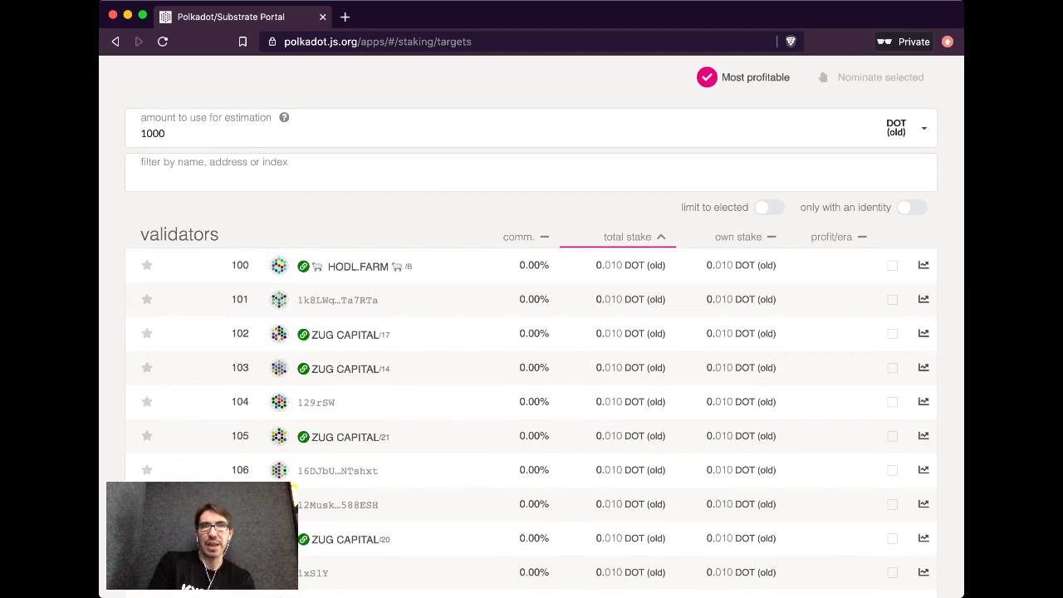
Step: Highlight the average staked amount in the summary again, and sort the validators by own stake from highest to lowest
{"action": "scroll", "coordinate": [532, 332], "scroll_direction": "up", "scroll_amount": 5}
{"action": "left_click_drag", "start_coordinate": [677, 205], "coordinate": [532, 204]}
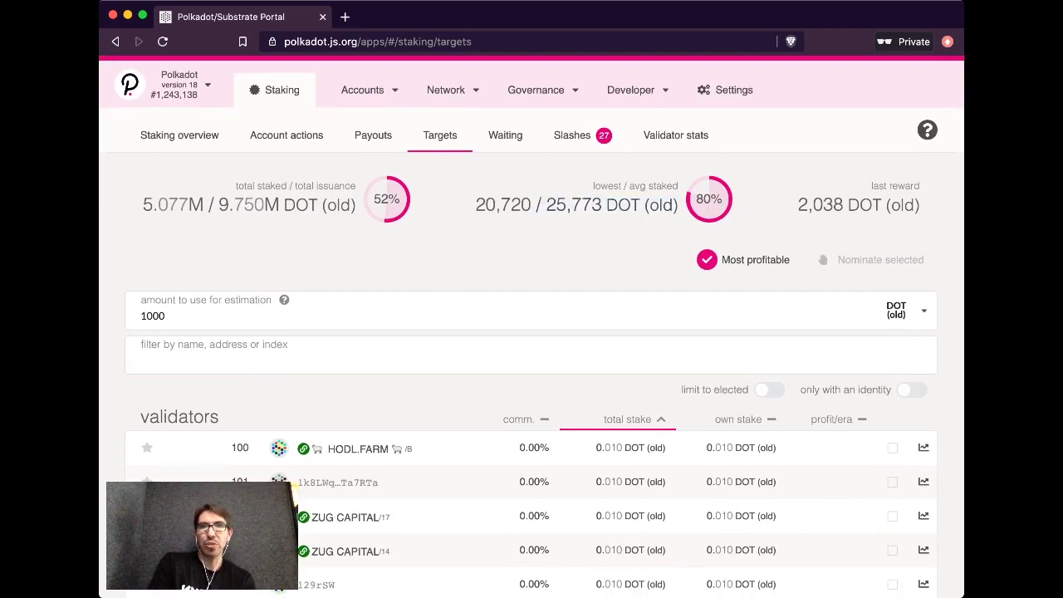
{"action": "left_click_drag", "start_coordinate": [677, 204], "coordinate": [531, 204]}
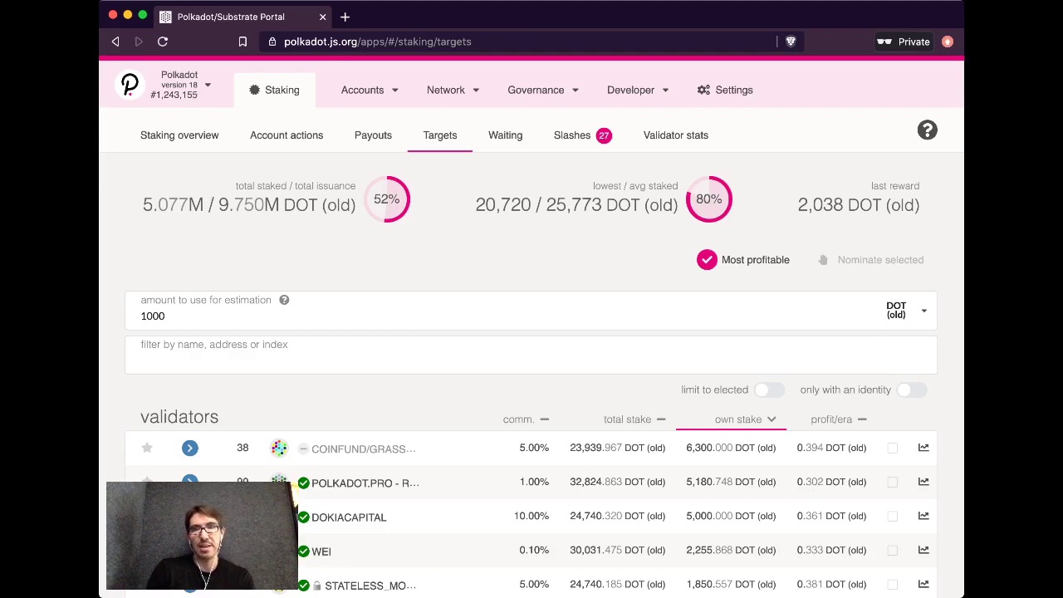
Step: Open the validator stats of the COINFUND/GRASS… validator and examine its era points, elected stake, and rewards and slashes charts
{"action": "key", "text": "super+Tab"}
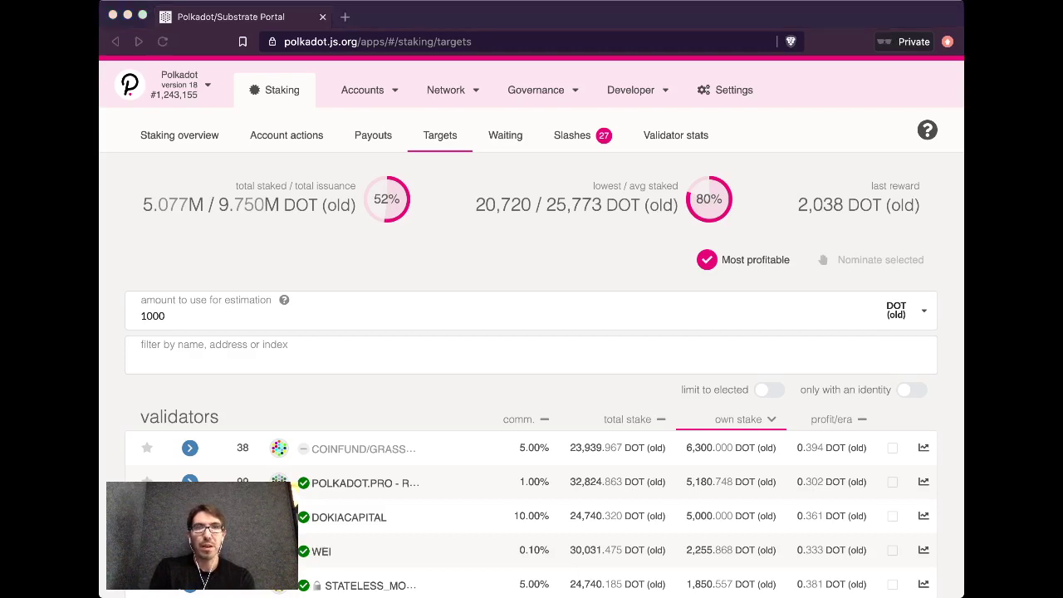
{"action": "key", "text": "super+Tab"}
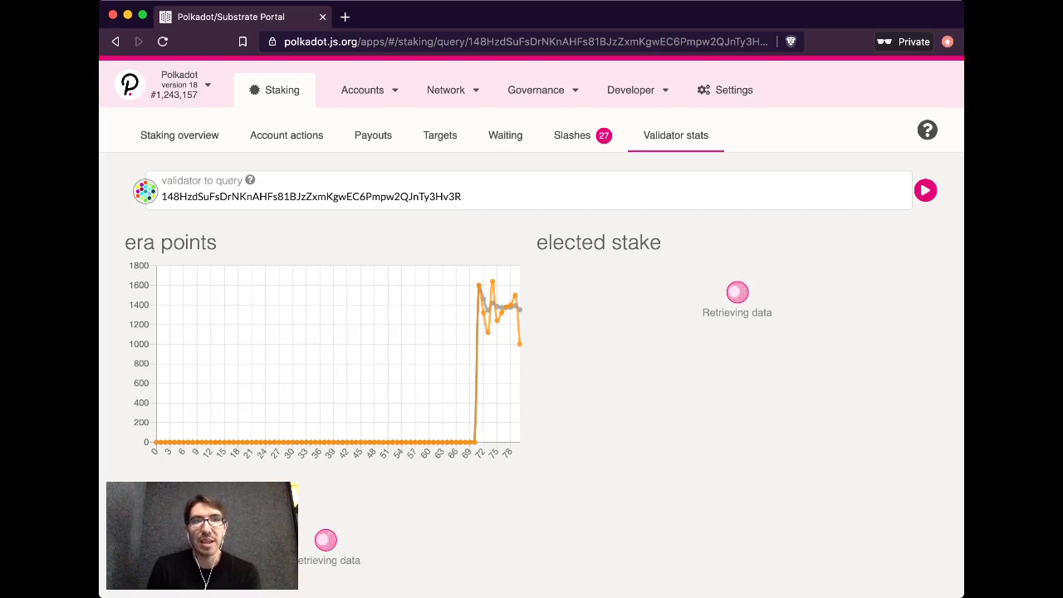
{"action": "scroll", "coordinate": [531, 325], "scroll_direction": "down", "scroll_amount": 2}
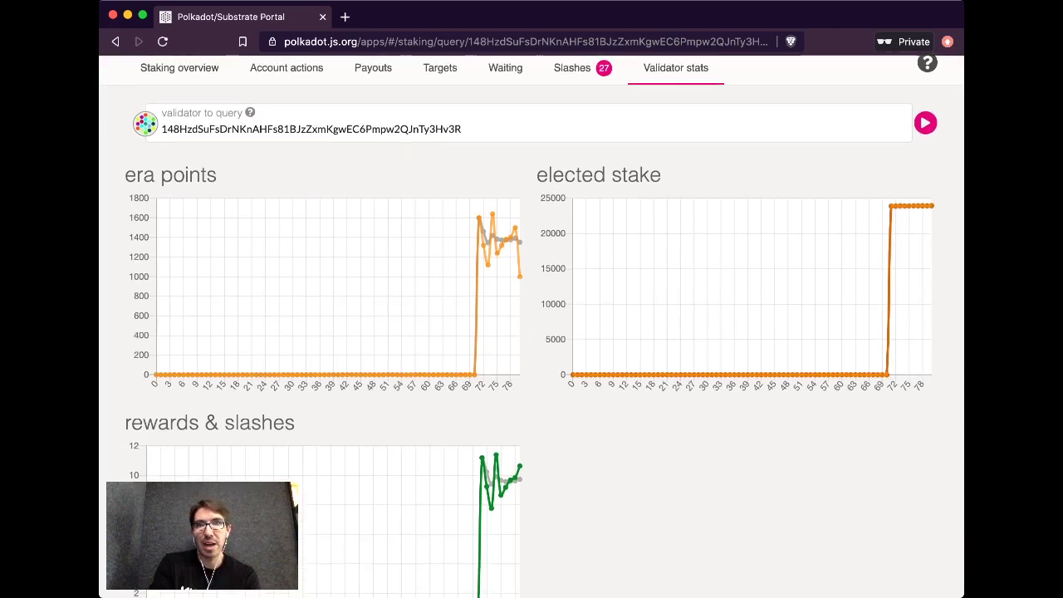
{"action": "scroll", "coordinate": [531, 332], "scroll_direction": "down", "scroll_amount": 2}
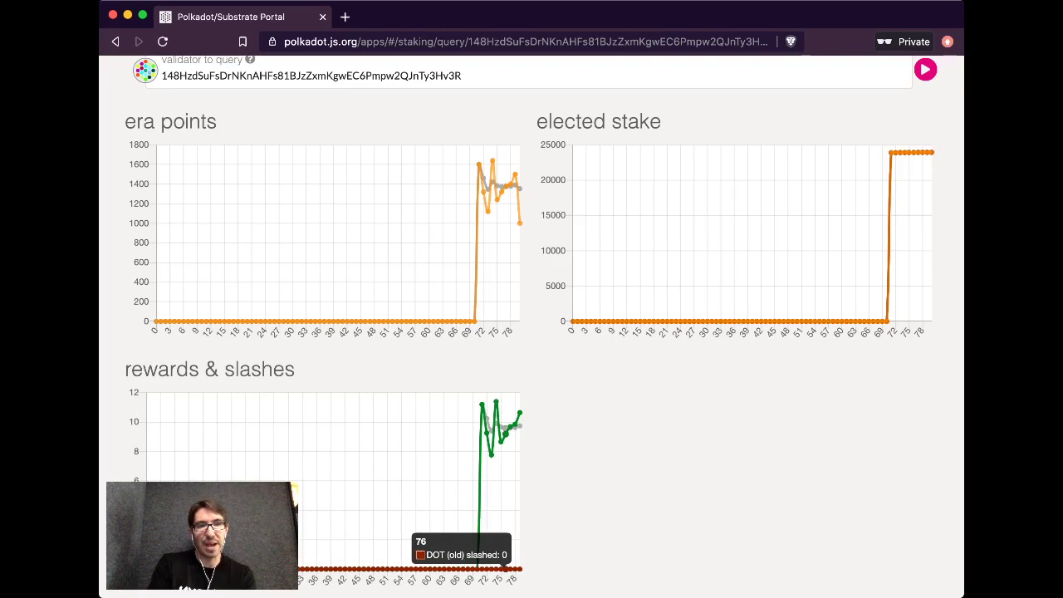
{"action": "scroll", "coordinate": [503, 567], "scroll_direction": "up", "scroll_amount": 3}
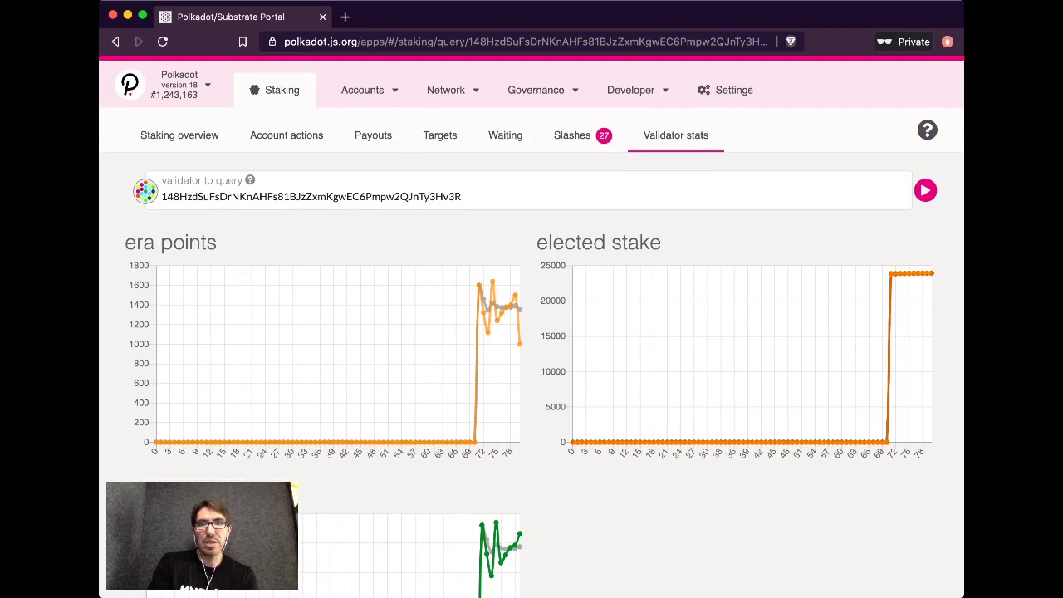
{"action": "scroll", "coordinate": [532, 332], "scroll_direction": "down", "scroll_amount": 3}
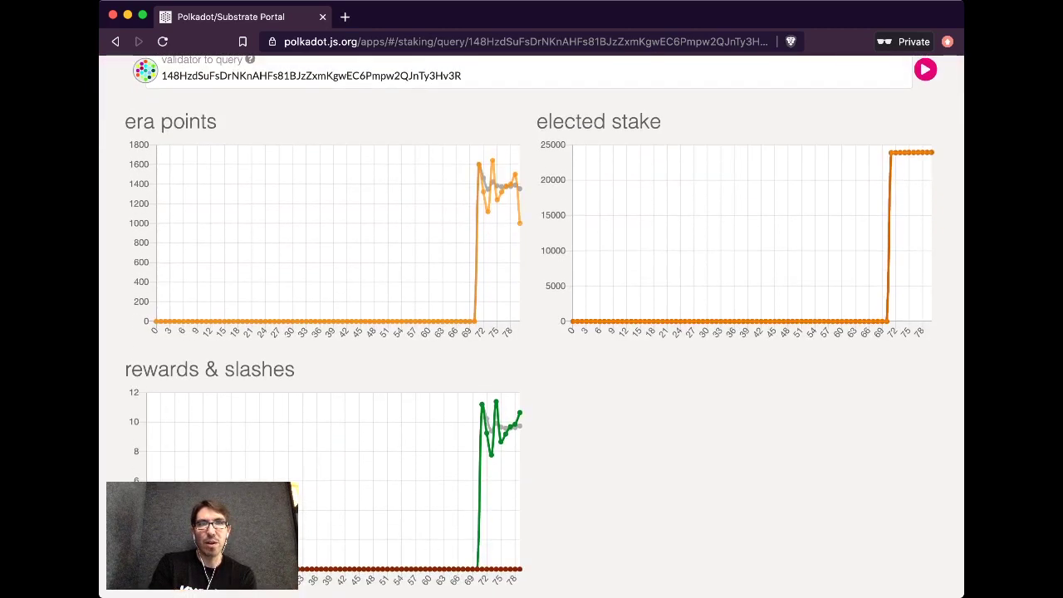
{"action": "scroll", "coordinate": [531, 333], "scroll_direction": "up", "scroll_amount": 3}
{"action": "scroll", "coordinate": [532, 332], "scroll_direction": "up", "scroll_amount": 1}
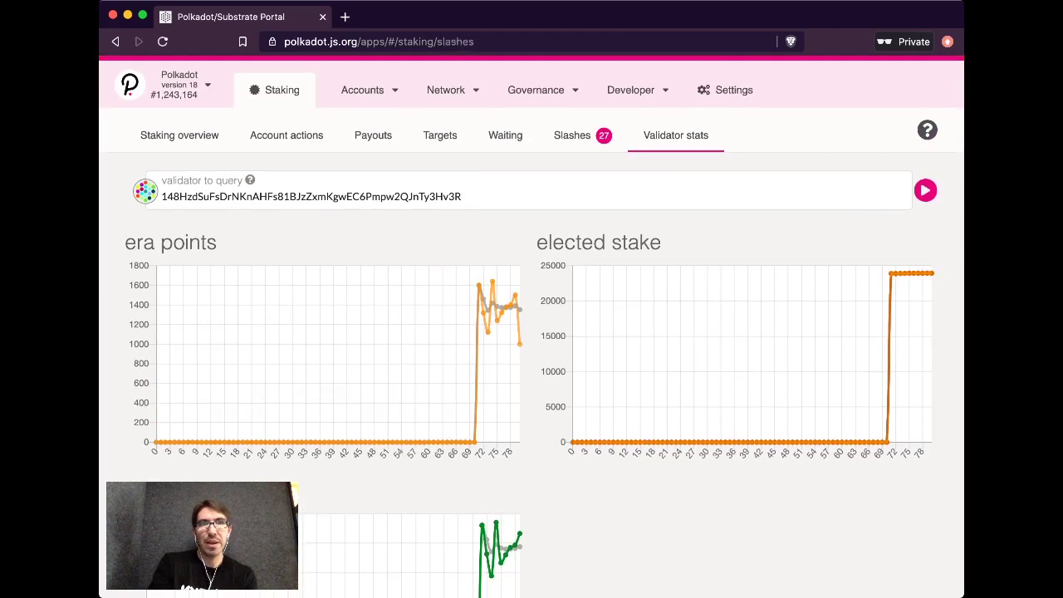
Step: Review the unapplied slashes of era 70, then return to the targets and look over the most profitable validators
{"action": "left_click", "coordinate": [572, 134]}
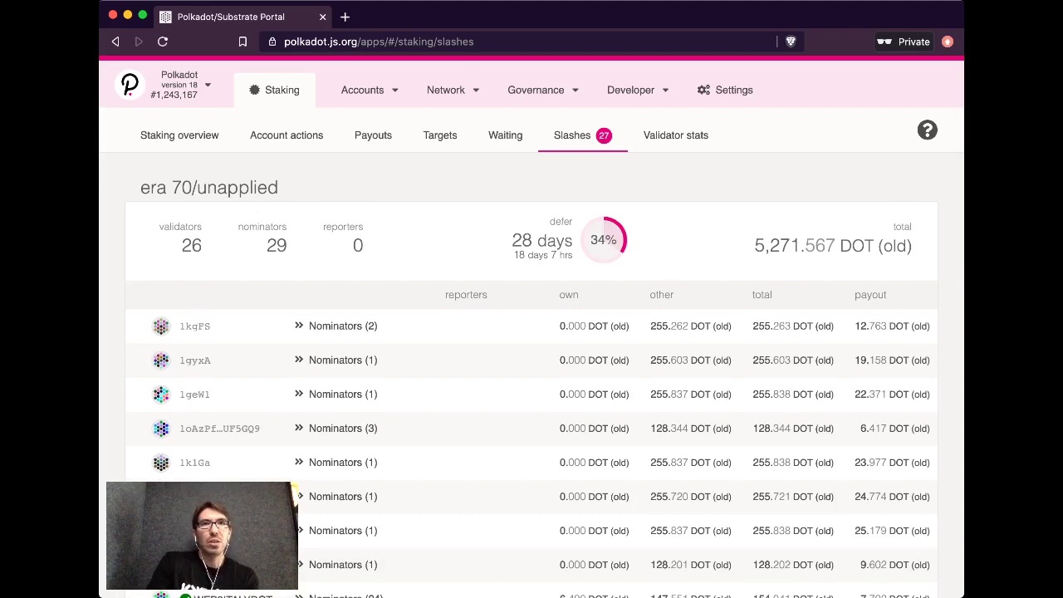
{"action": "left_click", "coordinate": [440, 134]}
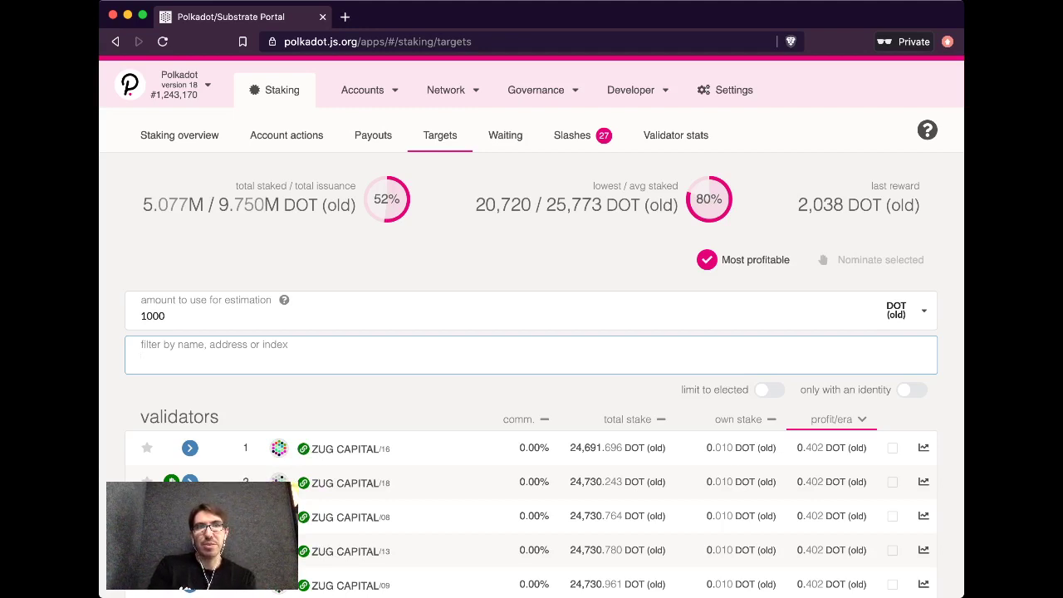
{"action": "key", "text": "shift+Tab"}
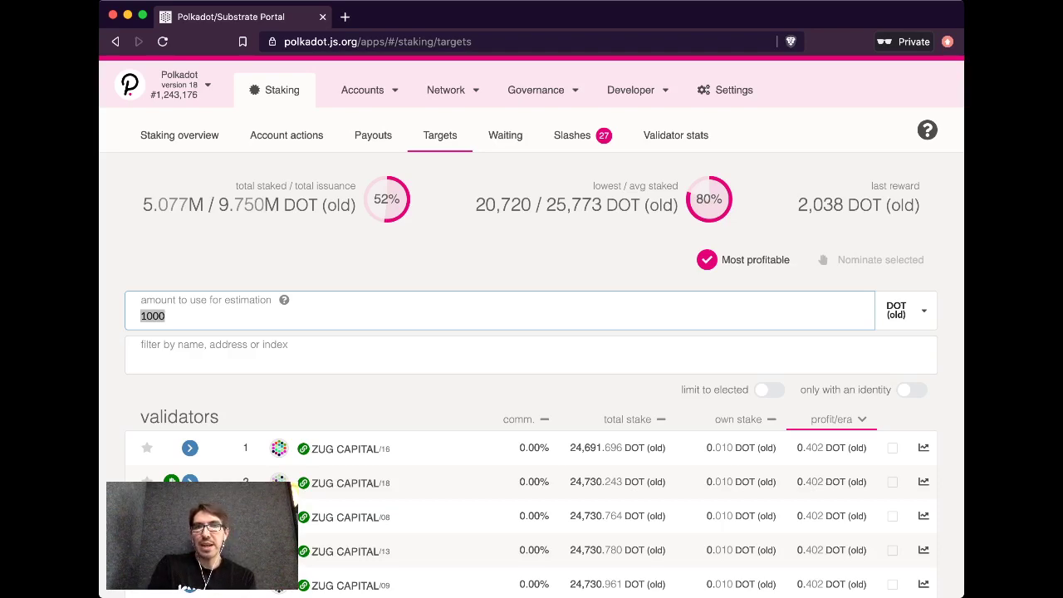
{"action": "scroll", "coordinate": [531, 332], "scroll_direction": "down", "scroll_amount": 5}
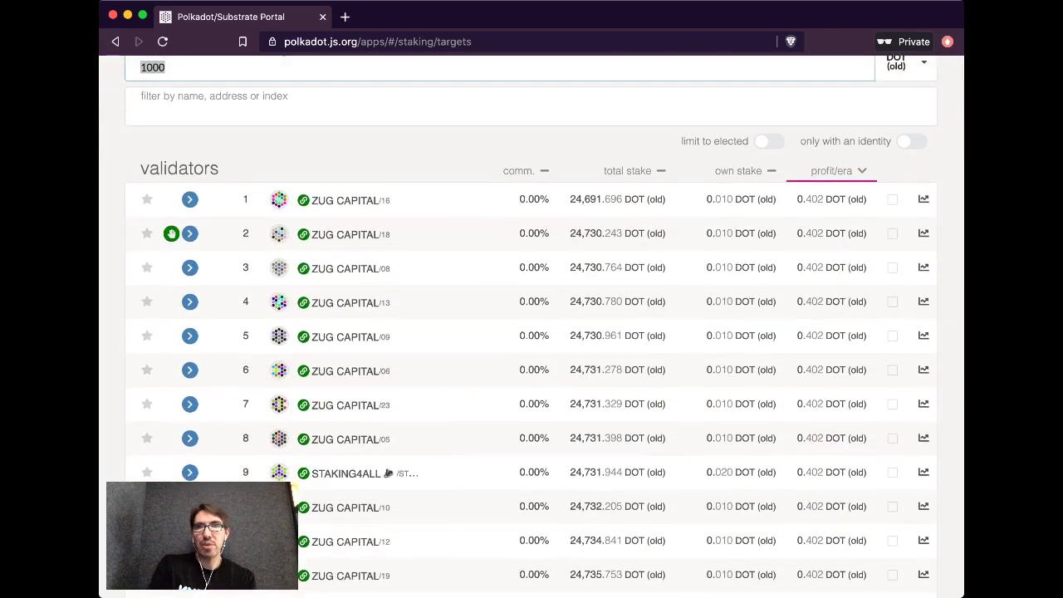
{"action": "scroll", "coordinate": [532, 332], "scroll_direction": "up", "scroll_amount": 5}
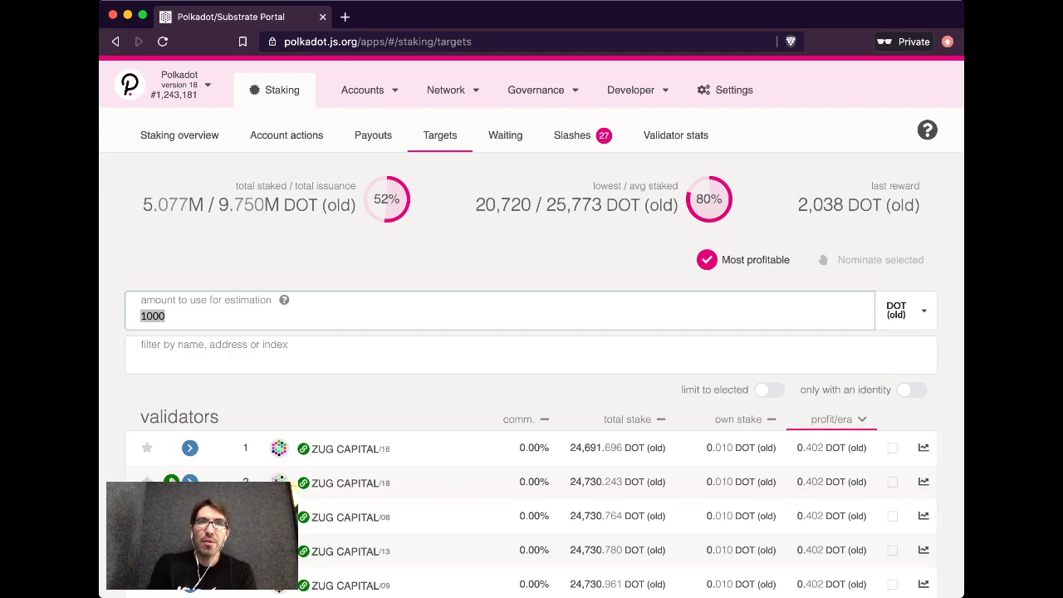
Step: Limit the targets to elected validators that have an identity, and look through the filtered list
{"action": "left_click", "coordinate": [768, 390]}
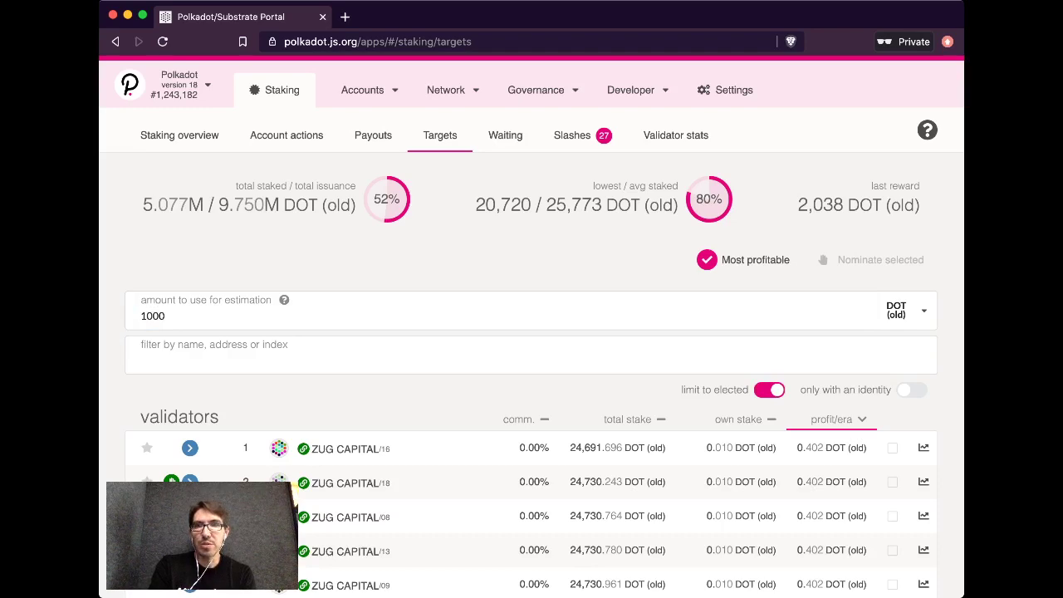
{"action": "left_click", "coordinate": [911, 389]}
{"action": "scroll", "coordinate": [531, 332], "scroll_direction": "down", "scroll_amount": 20}
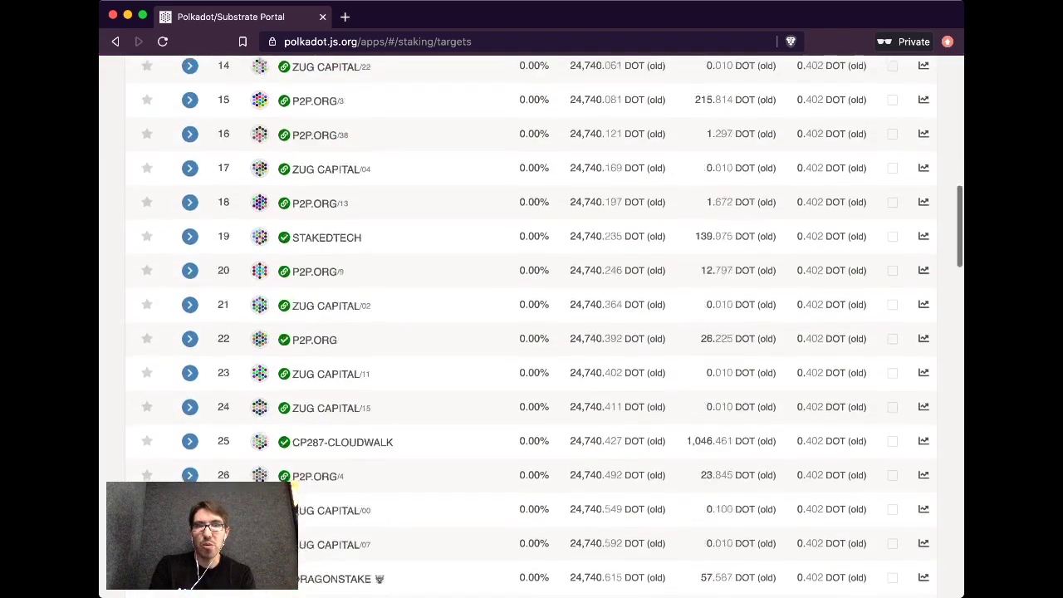
{"action": "scroll", "coordinate": [531, 332], "scroll_direction": "down", "scroll_amount": 5}
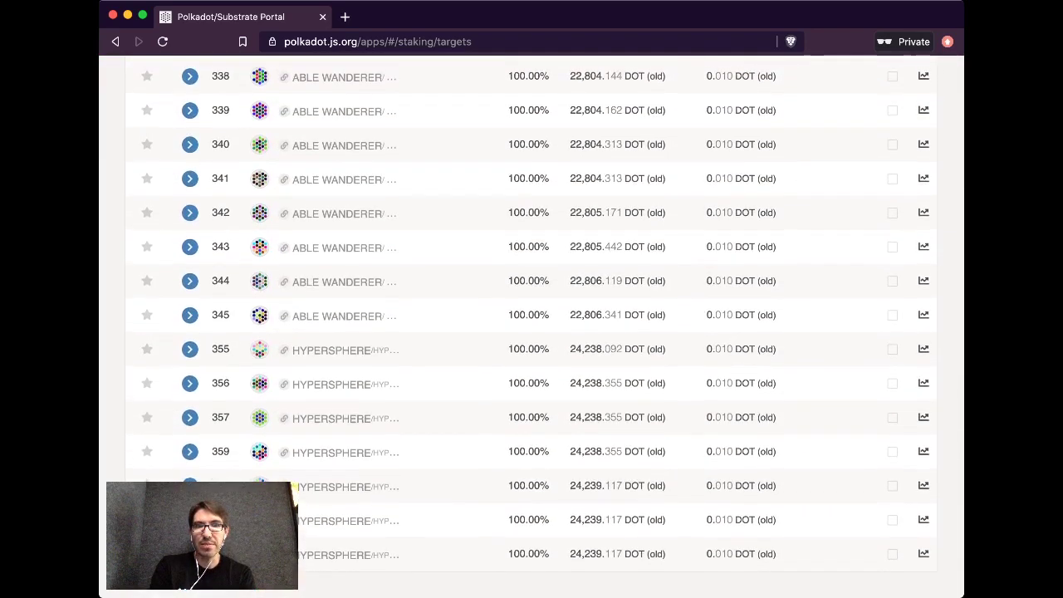
{"action": "scroll", "coordinate": [532, 332], "scroll_direction": "up", "scroll_amount": 20}
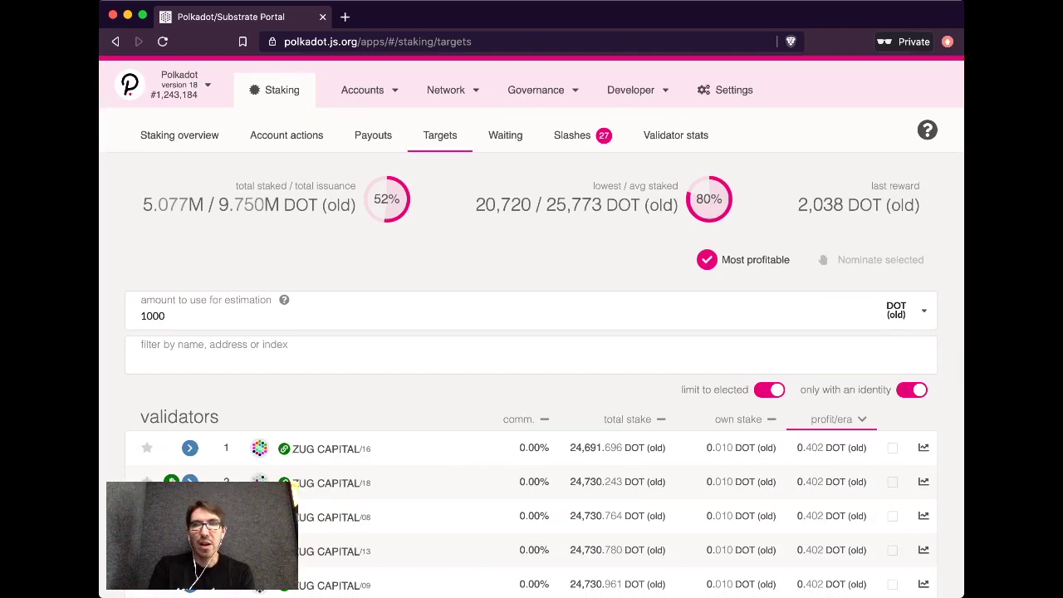
{"action": "scroll", "coordinate": [532, 332], "scroll_direction": "down", "scroll_amount": 15}
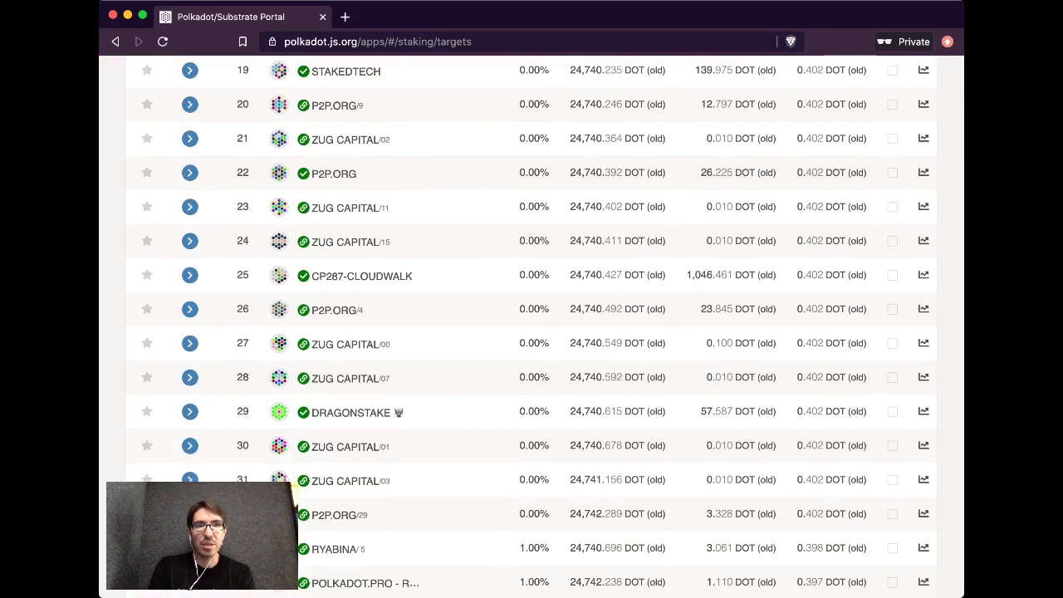
Step: Mark the validators P2P.ORG/4, P2P.ORG/29 and BLOCKDAEMON/0 as favorites
{"action": "left_click", "coordinate": [147, 309]}
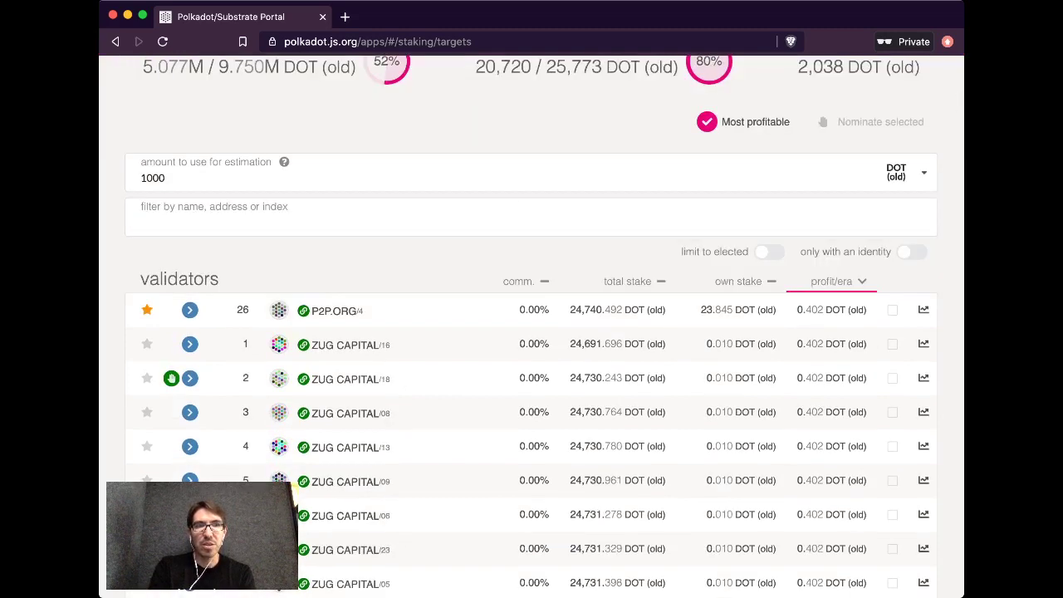
{"action": "scroll", "coordinate": [532, 332], "scroll_direction": "down", "scroll_amount": 15}
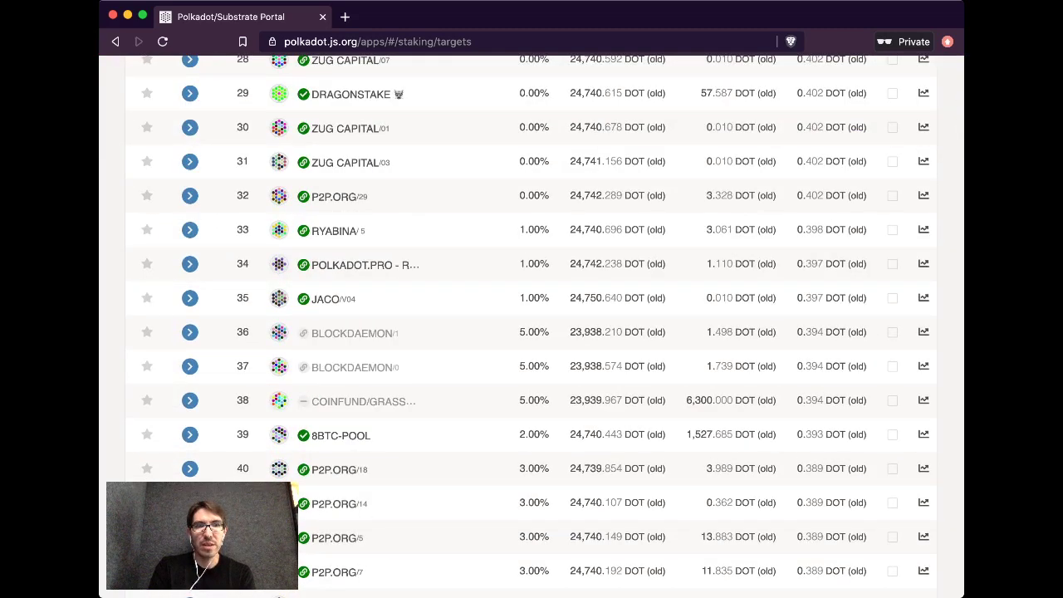
{"action": "scroll", "coordinate": [532, 332], "scroll_direction": "down", "scroll_amount": 3}
{"action": "scroll", "coordinate": [531, 332], "scroll_direction": "up", "scroll_amount": 10}
{"action": "scroll", "coordinate": [531, 332], "scroll_direction": "down", "scroll_amount": 2}
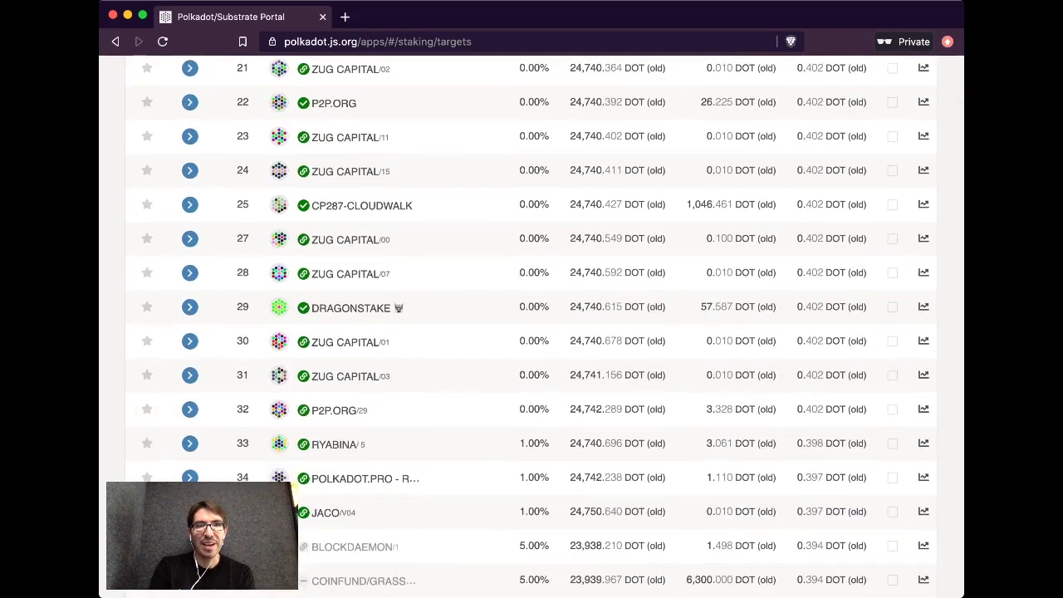
{"action": "scroll", "coordinate": [532, 332], "scroll_direction": "up", "scroll_amount": 15}
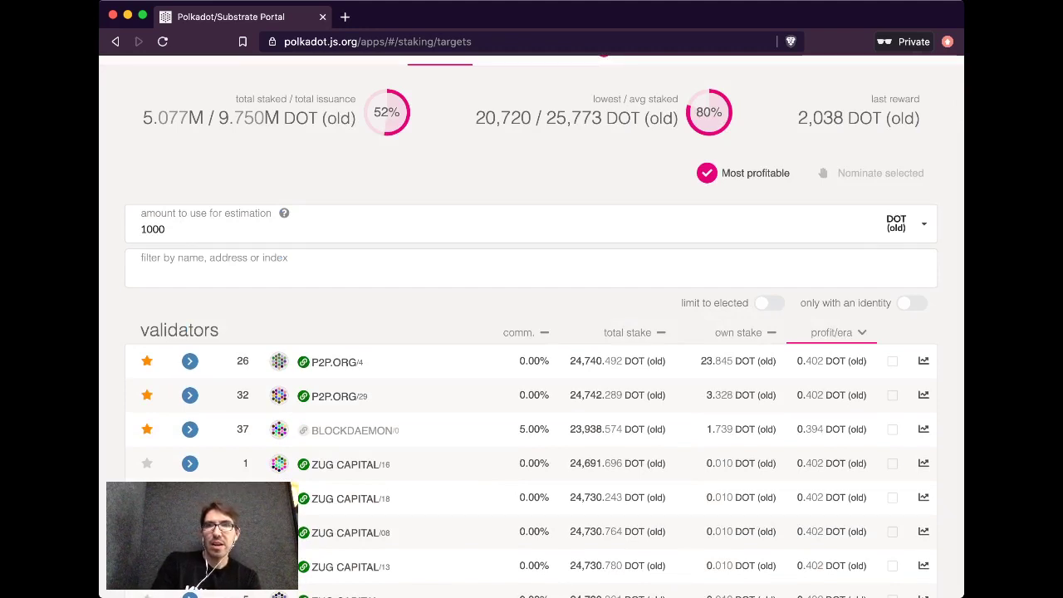
Step: Select the three favorite validators P2P.ORG/4, P2P.ORG/29 and BLOCKDAEMON/0 for nomination
{"action": "left_click", "coordinate": [892, 360]}
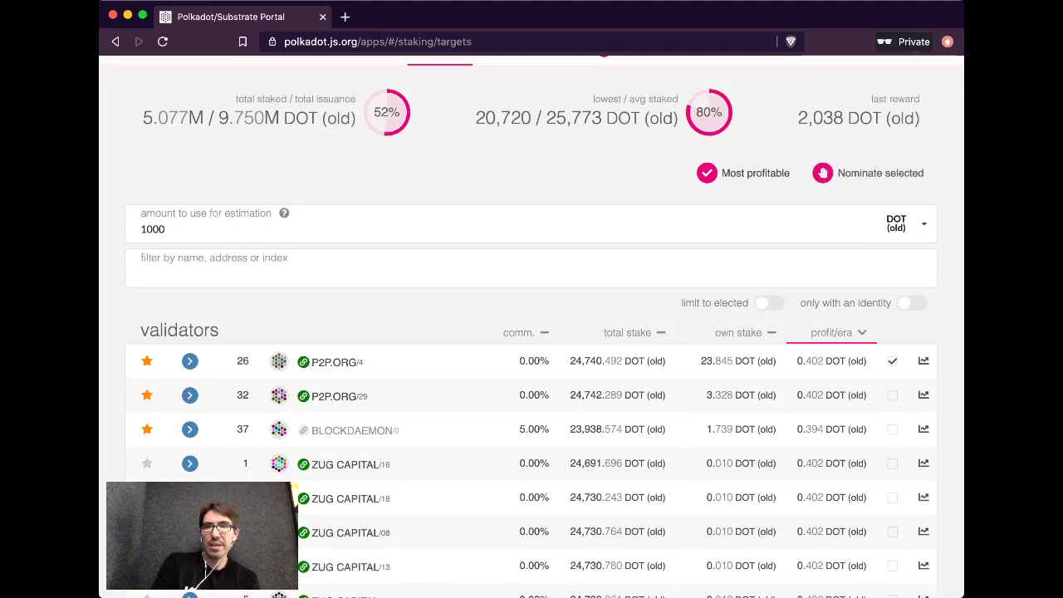
{"action": "left_click", "coordinate": [891, 394]}
{"action": "left_click", "coordinate": [891, 428]}
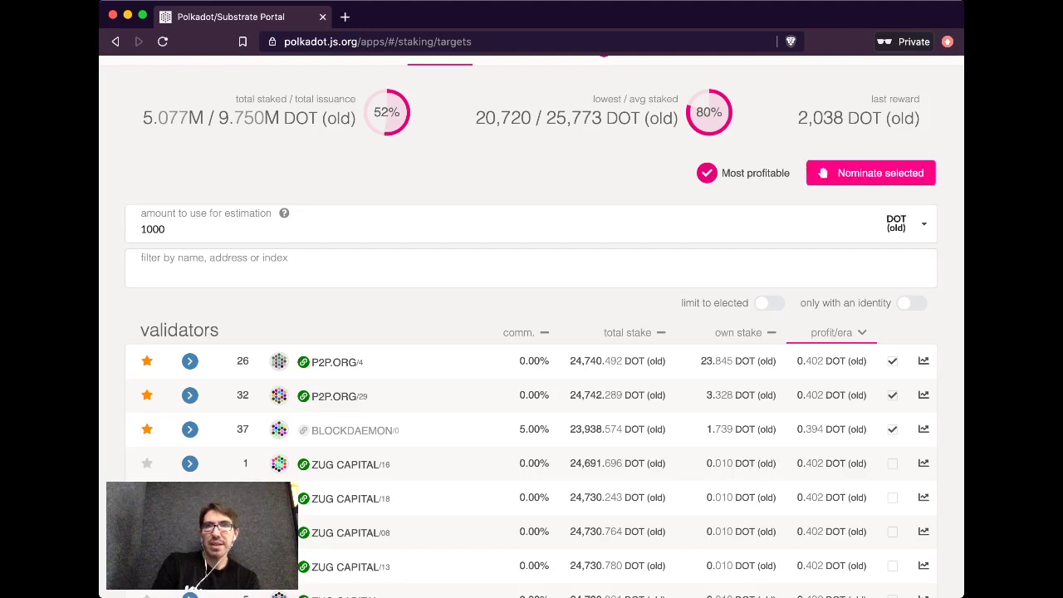
Step: Nominate the selected validators with the TEST stash account, then sign and submit the transaction without a tip
{"action": "left_click", "coordinate": [822, 172]}
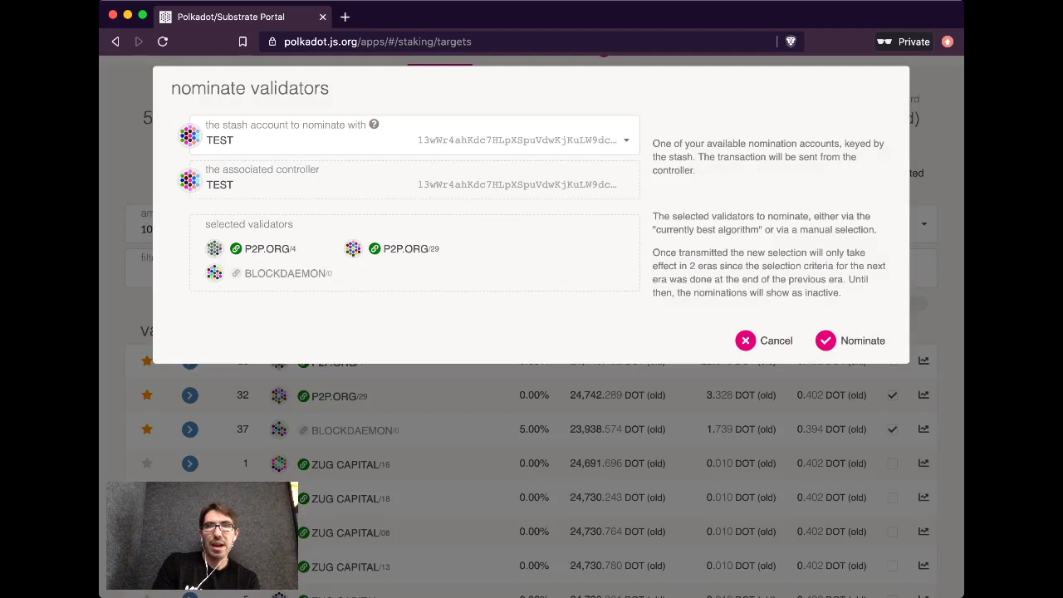
{"action": "left_click", "coordinate": [853, 340]}
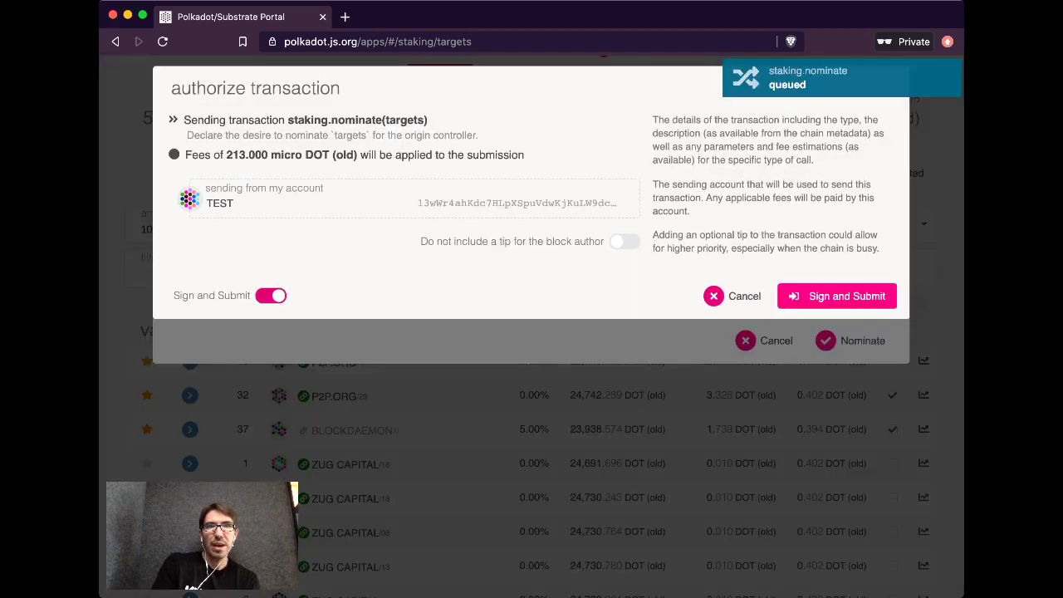
{"action": "left_click", "coordinate": [836, 296]}
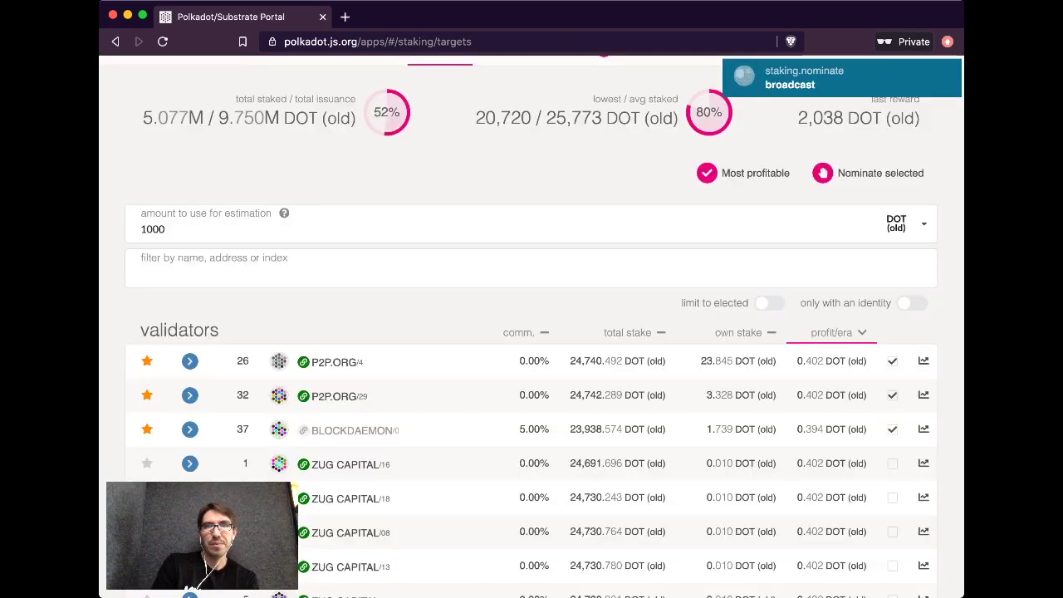